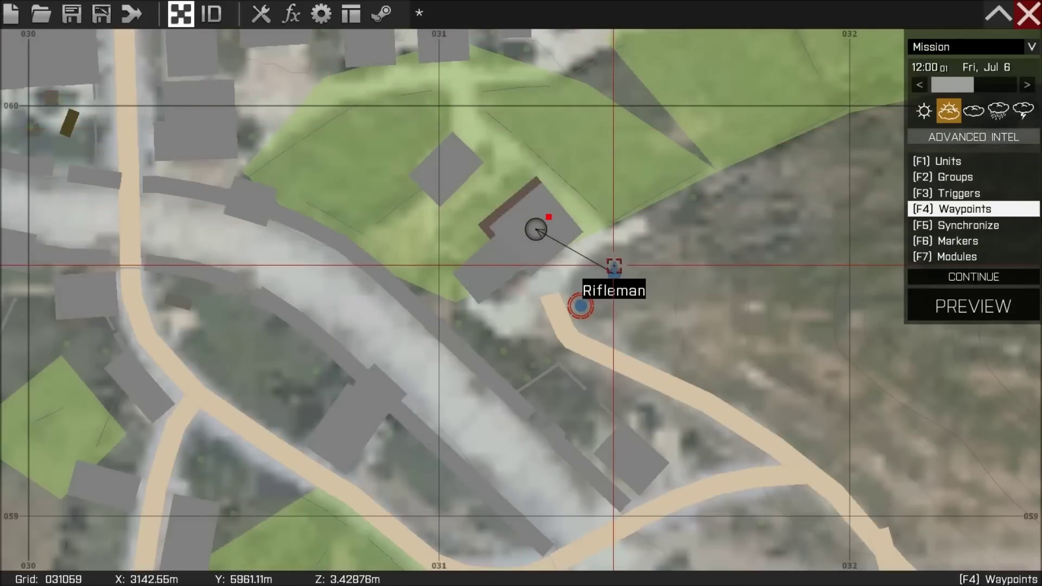
Delete the old rifleman and its waypoint, and place a new NATO Rifleman just east of the house
key("Delete")
key("F1")
double_click(640, 264)
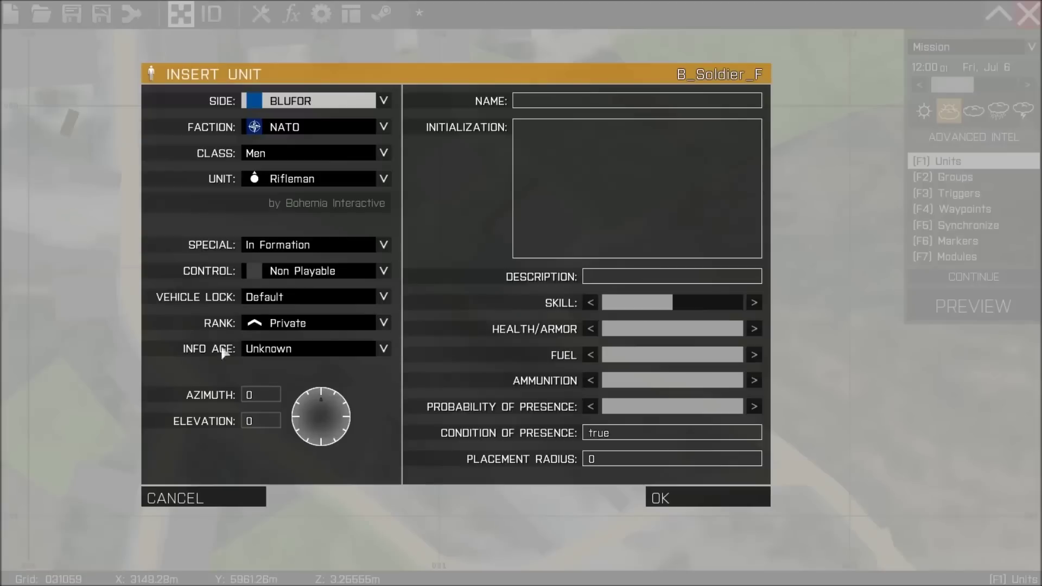
left_click(744, 499)
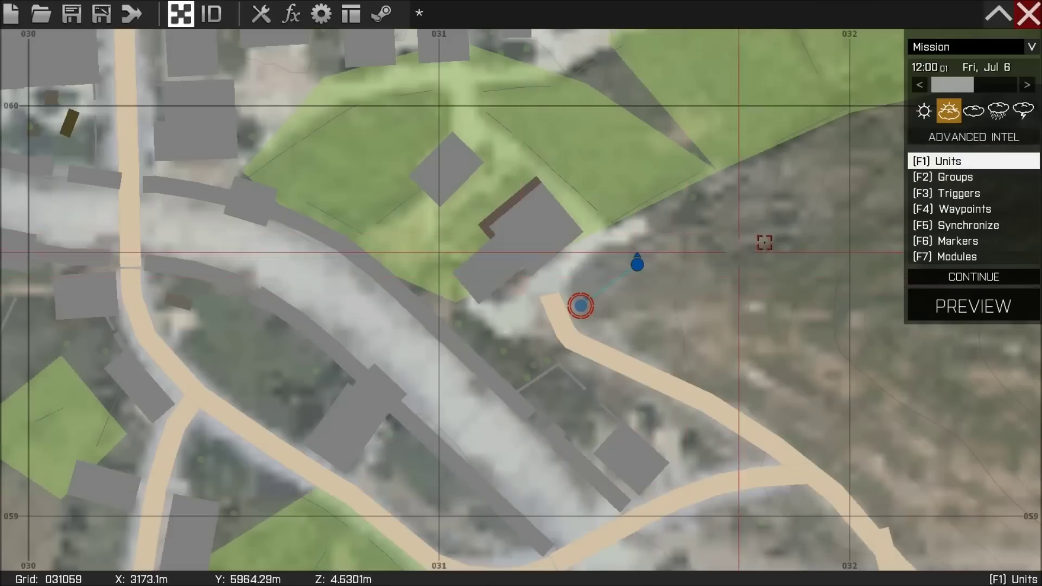
Detach the new rifleman from the player's group so it stands alone
left_click(956, 178)
left_click_drag(637, 265, 675, 493)
right_click_drag(675, 493, 685, 457)
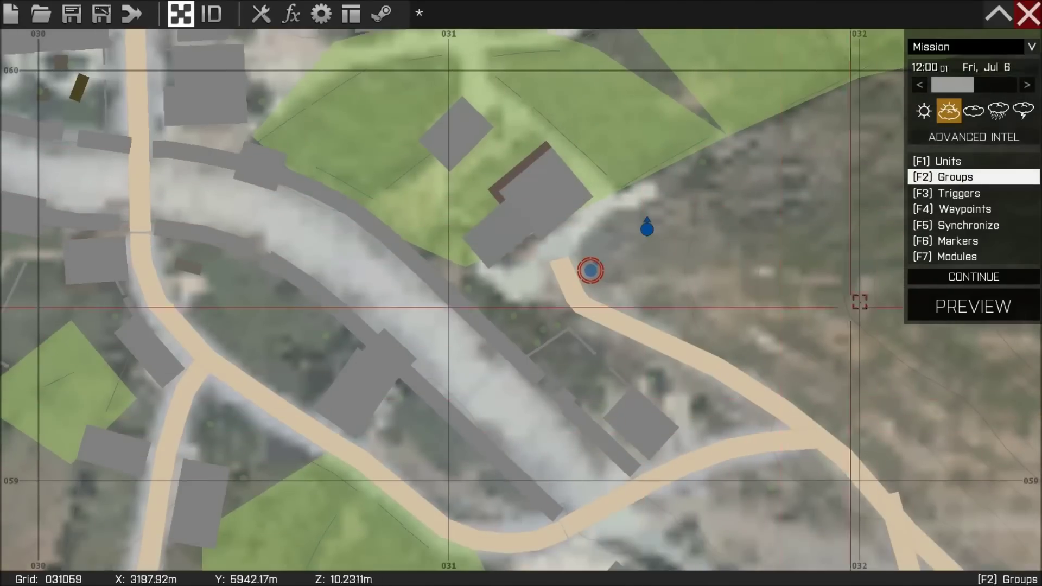
left_click(951, 211)
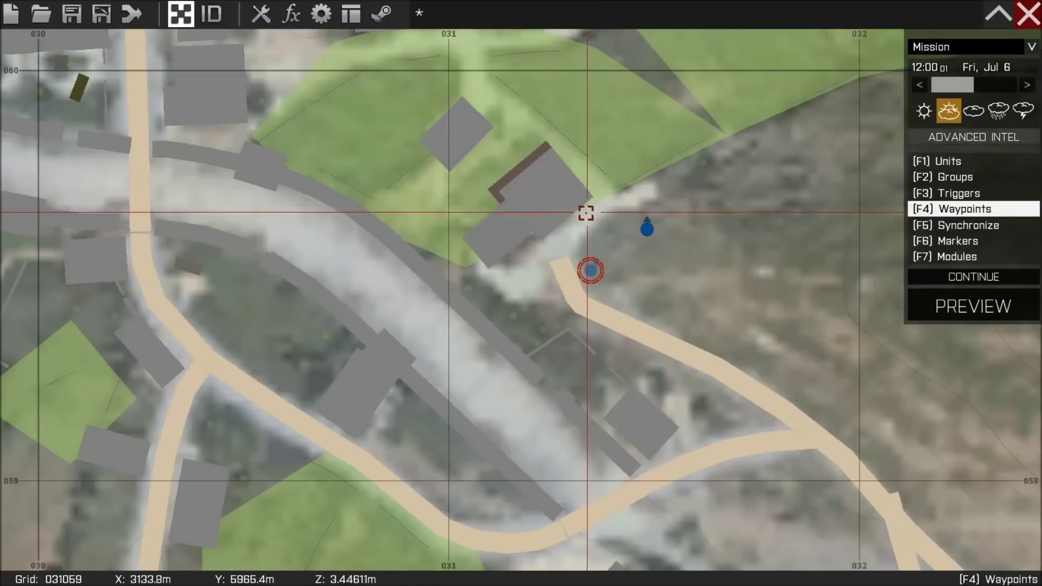
Add a Move waypoint on the house set to building position #5
double_click(543, 204)
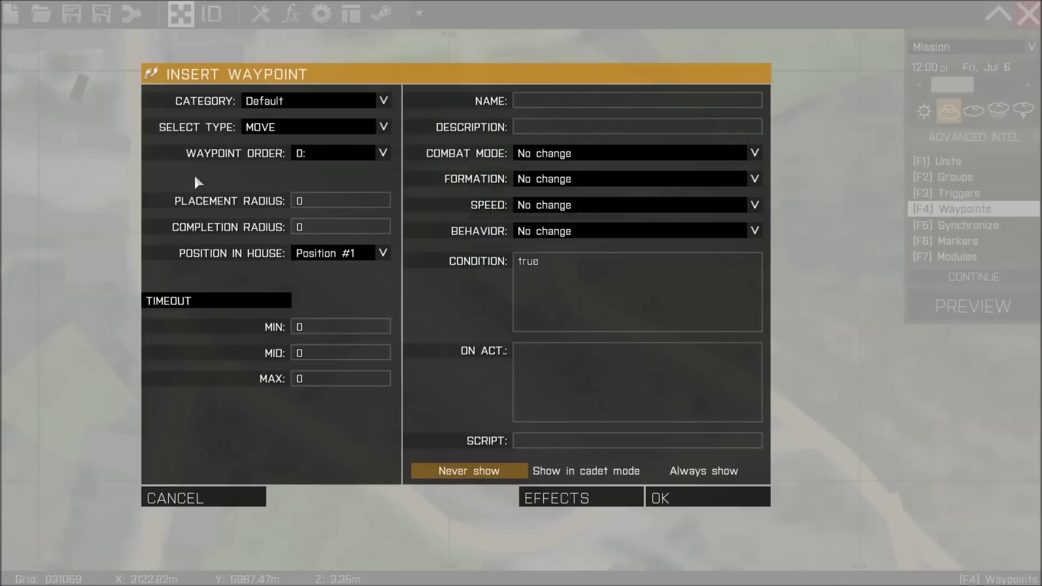
left_click(305, 254)
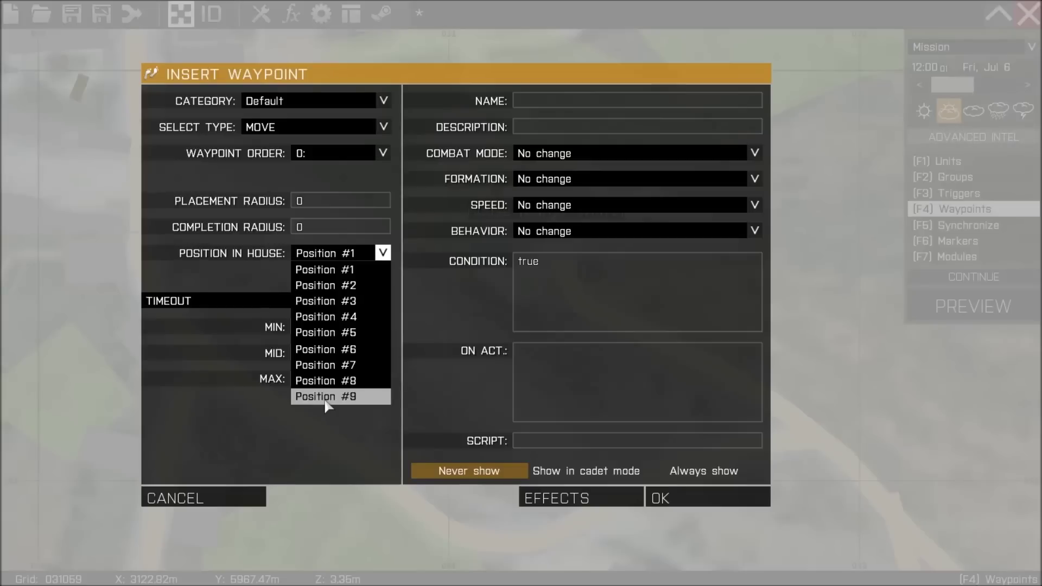
left_click(353, 336)
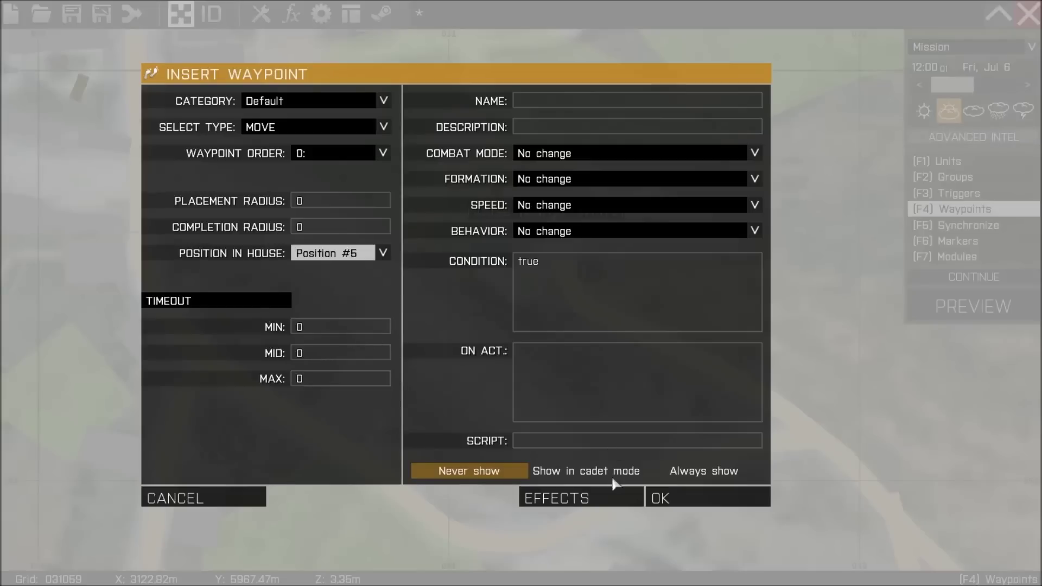
left_click(659, 492)
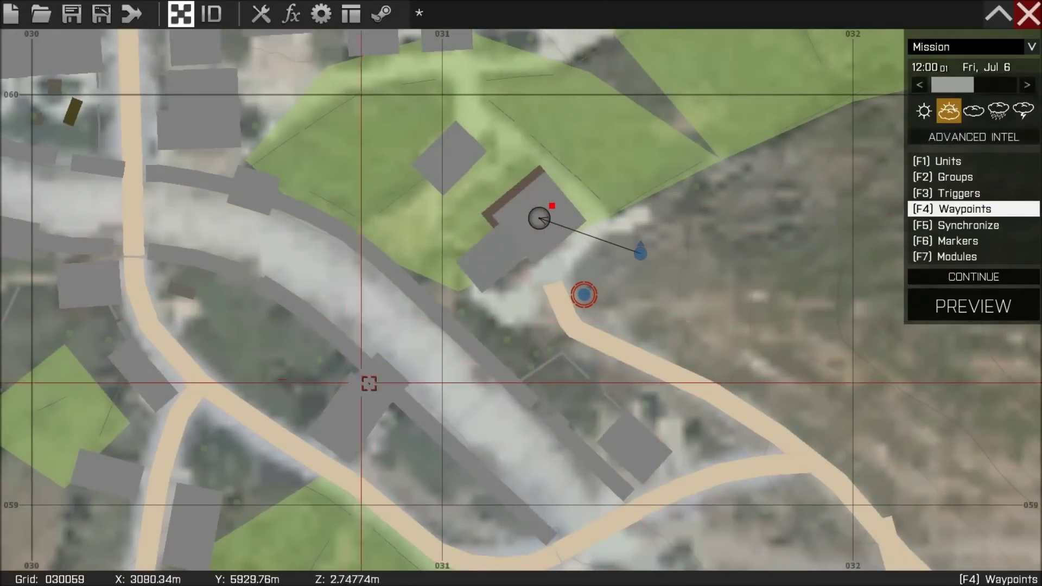
Drag the rifleman toward the house's southeast corner to uncover the Missile Specialist beneath it
right_click_drag(540, 348, 533, 391)
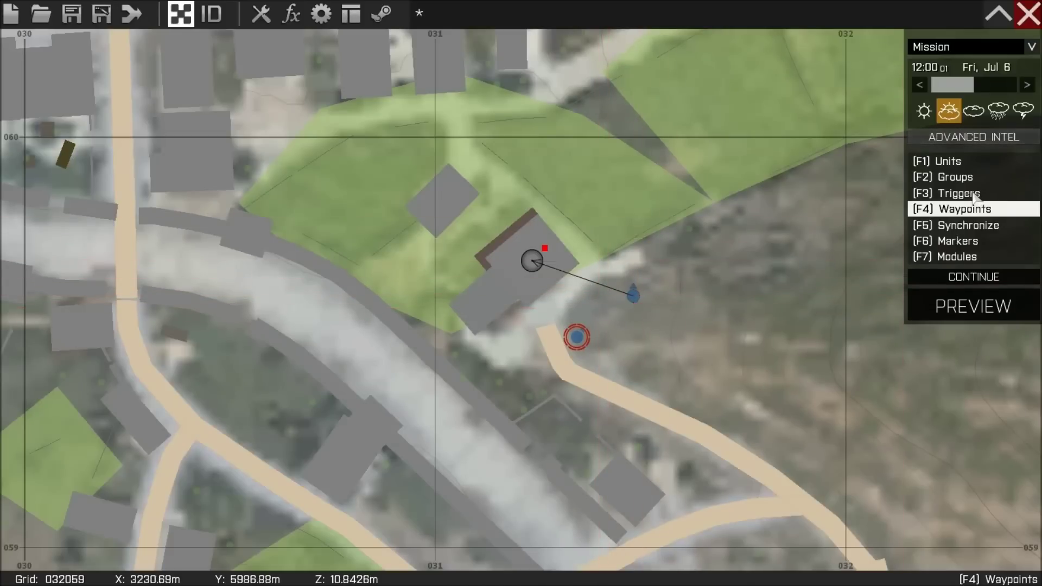
key("F2")
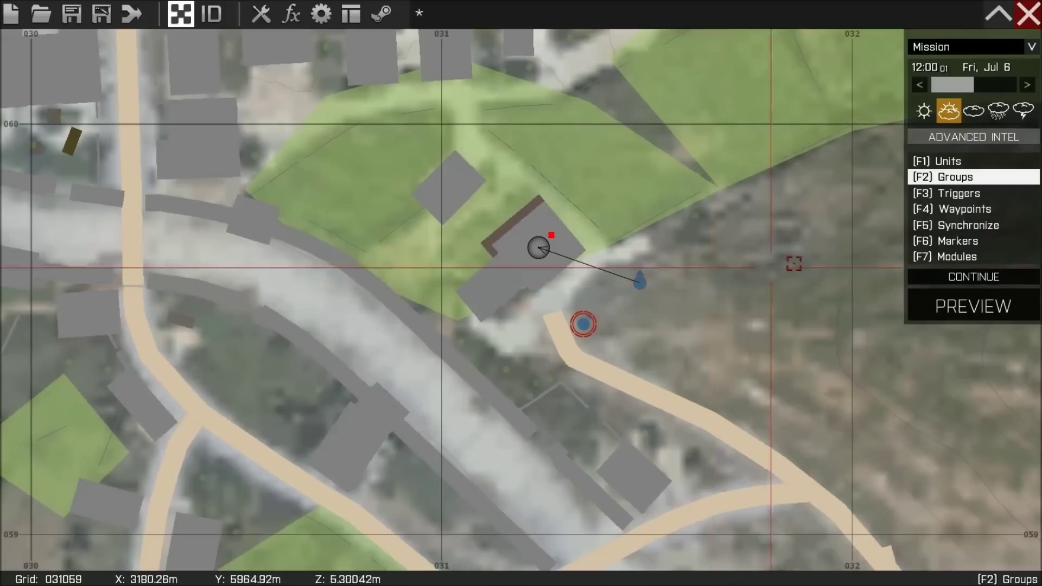
key("F3")
left_click_drag(640, 280, 613, 297)
right_click_drag(682, 293, 613, 279)
key("F1")
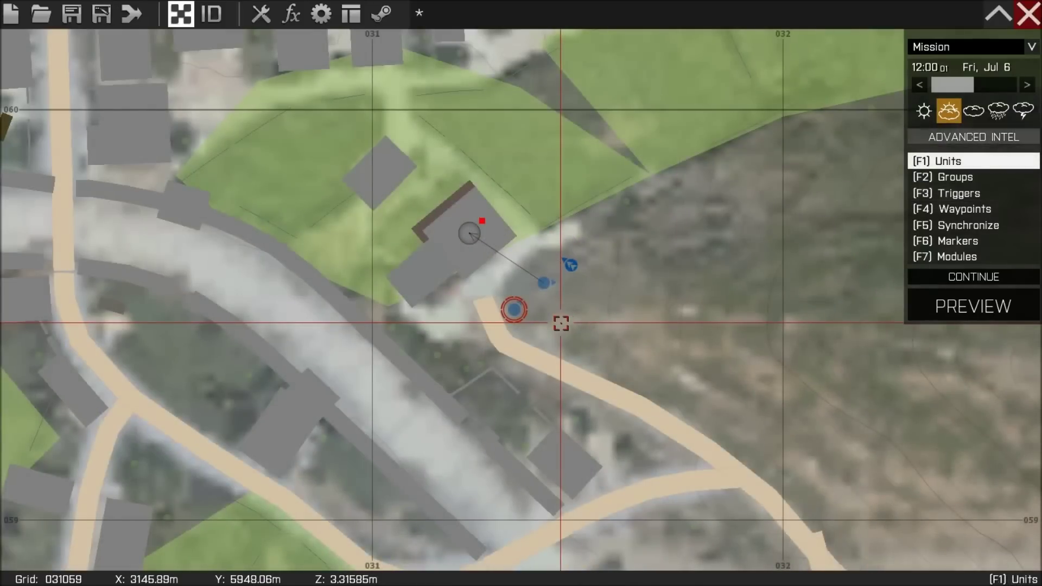
double_click(571, 264)
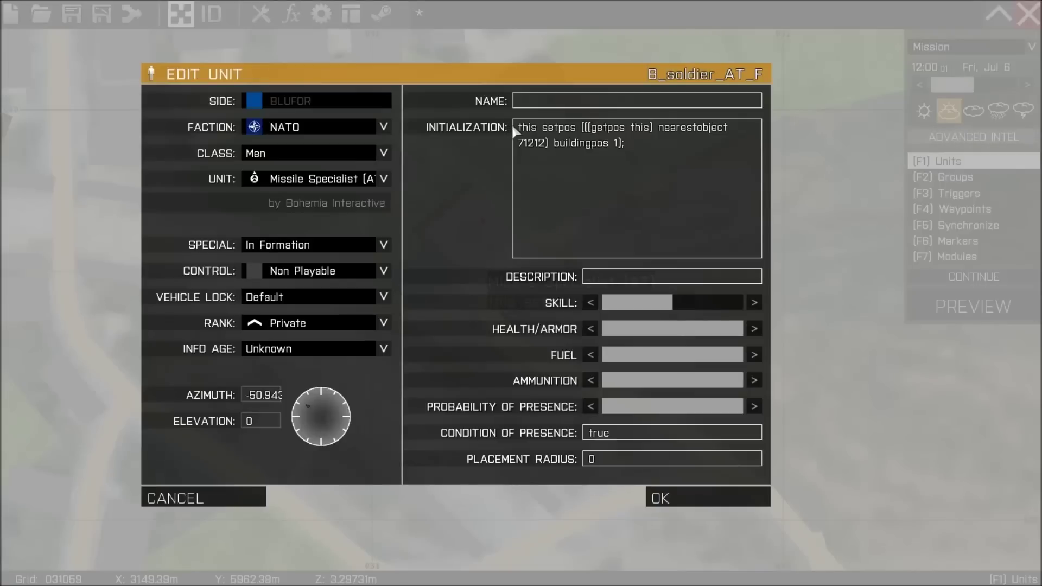
left_click_drag(539, 132, 520, 133)
left_click_drag(543, 132, 574, 135)
left_click(577, 129)
left_click(632, 141, "shift")
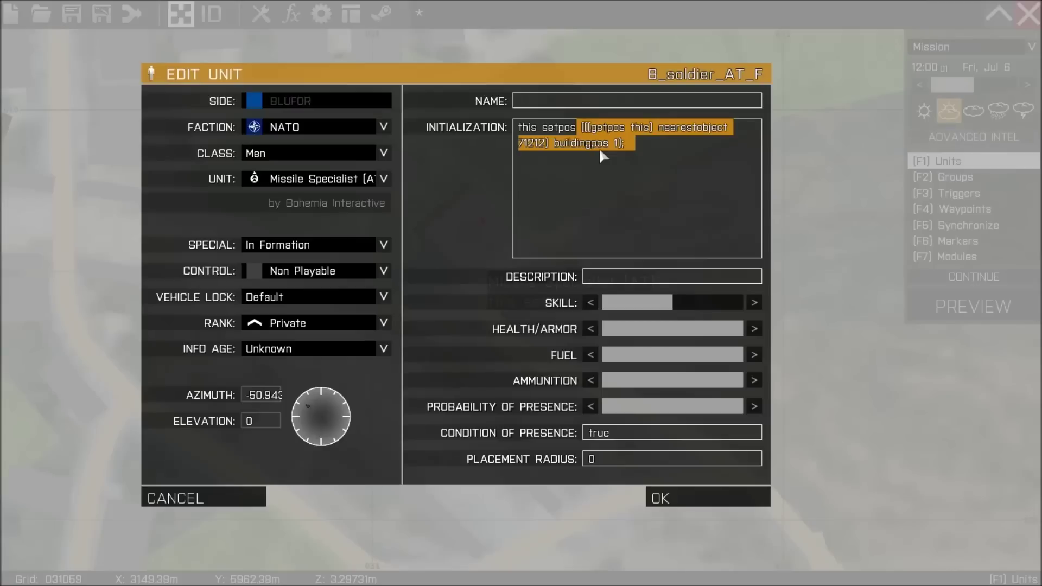
left_click(567, 133)
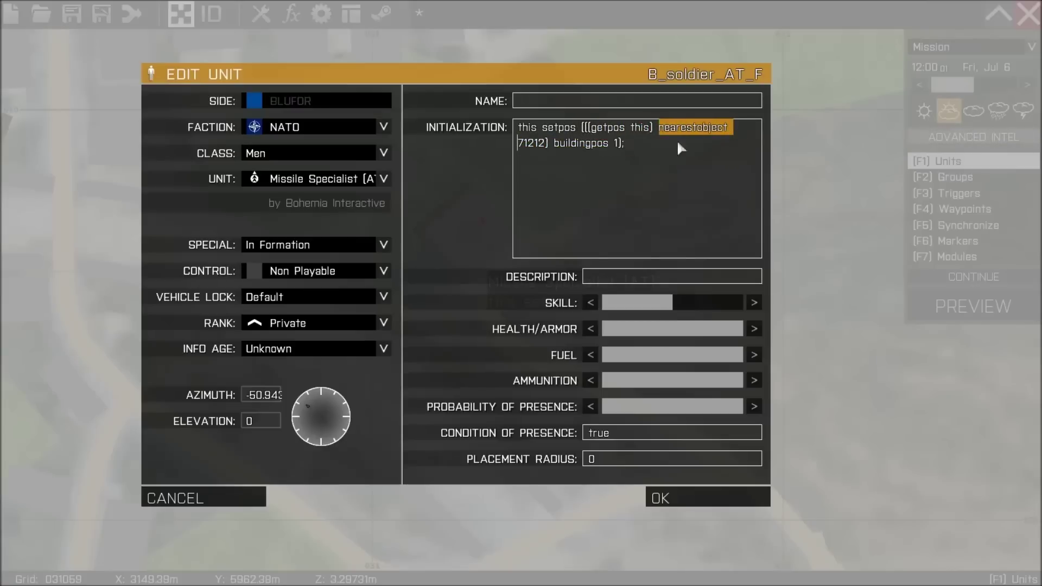
left_click_drag(518, 147, 527, 145)
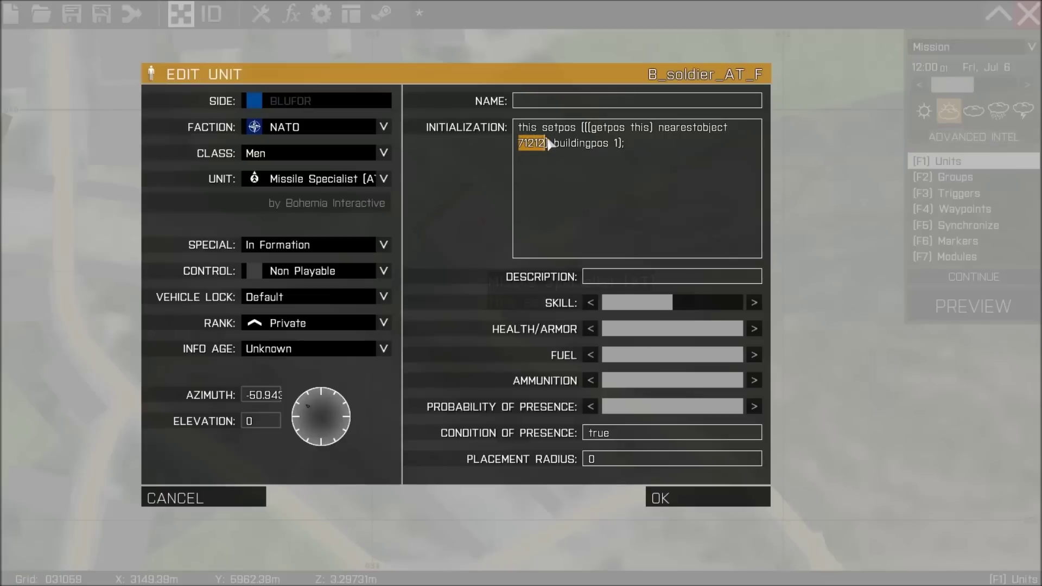
left_click_drag(615, 151, 616, 151)
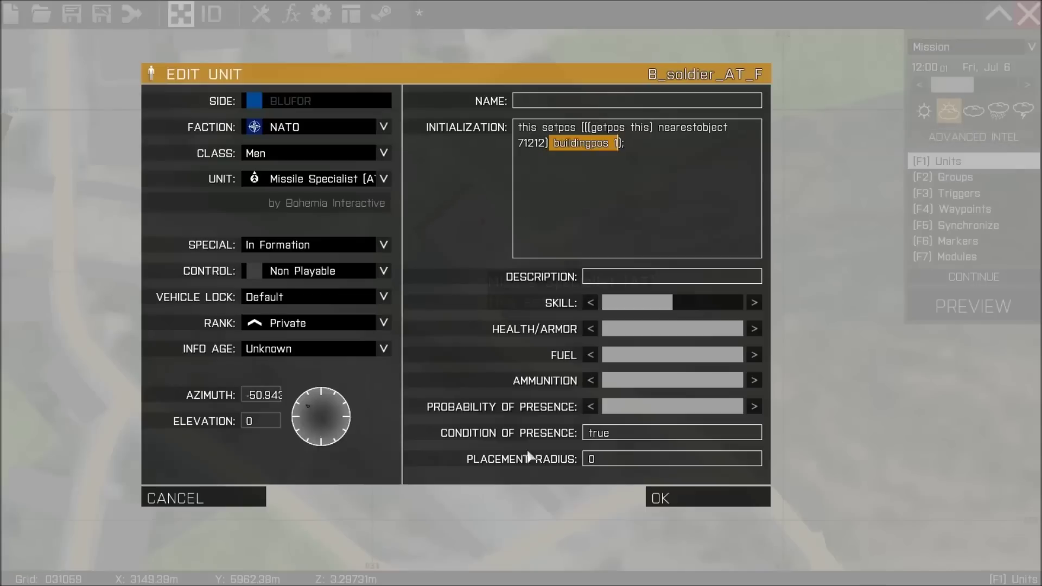
left_click(520, 144)
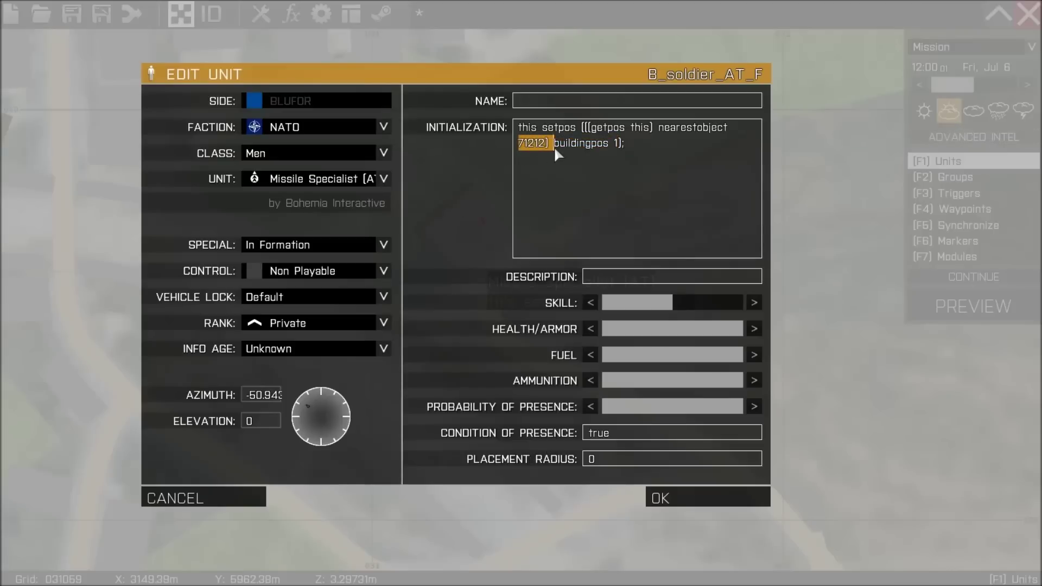
left_click(686, 498)
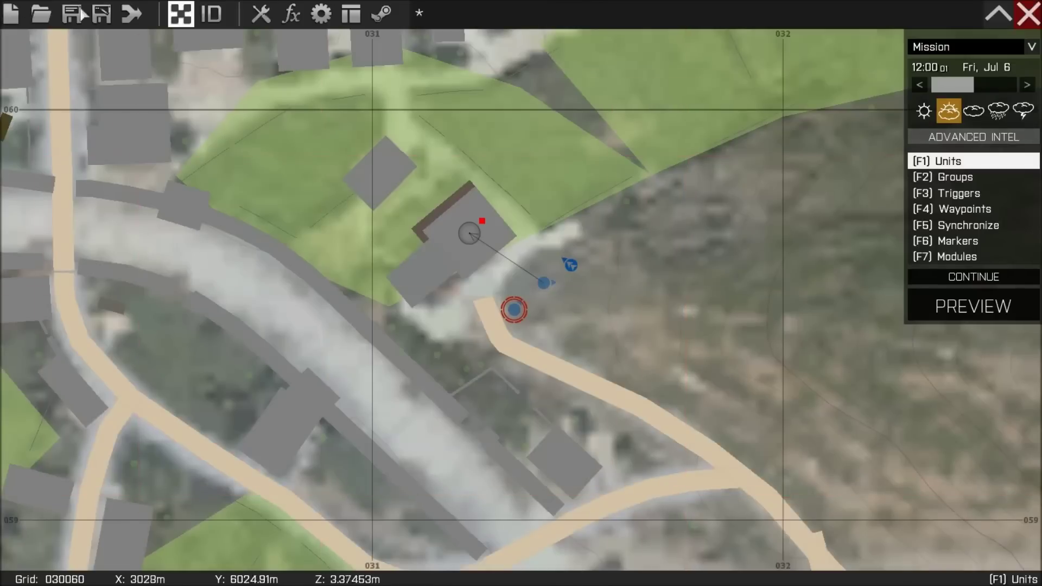
Show object ID numbers and pan around the house looking for its ID
left_click(211, 14)
right_click_drag(279, 155, 395, 184)
right_click_drag(476, 285, 495, 226)
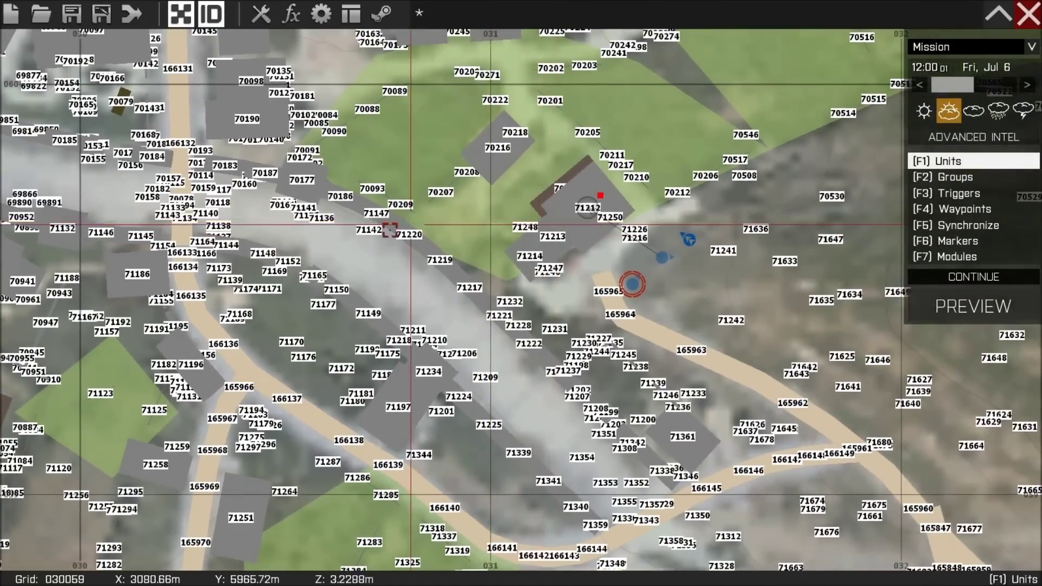
right_click_drag(261, 257, 170, 379)
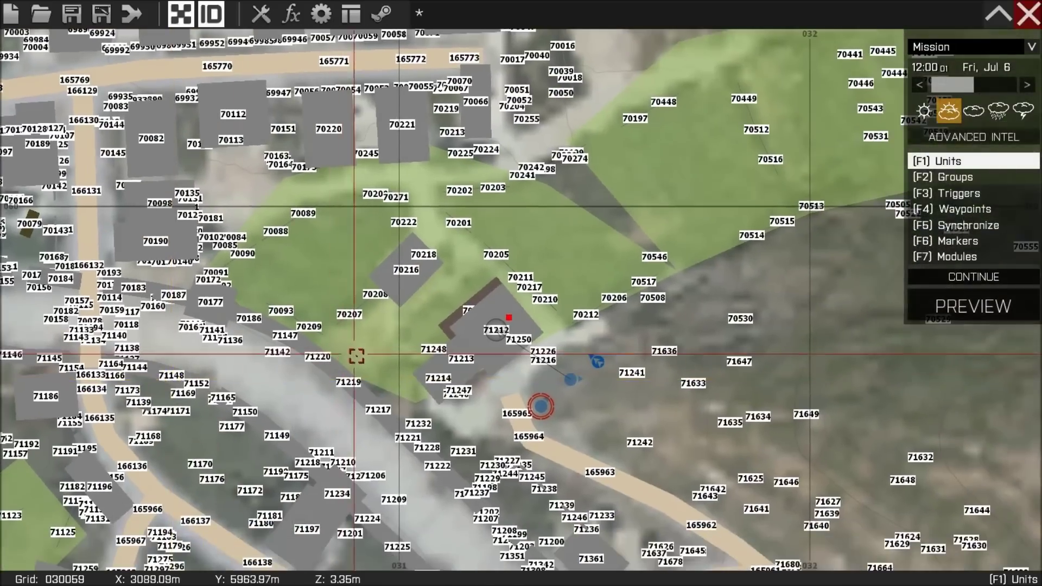
right_click_drag(380, 364, 402, 310)
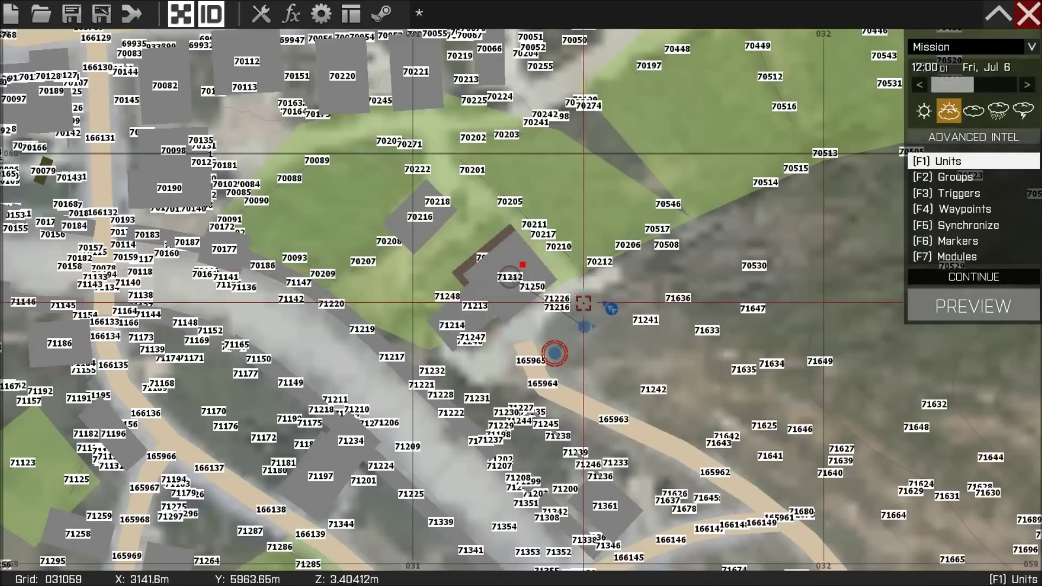
Review the Missile Specialist's settings without changes and launch the mission preview on Stratis
double_click(612, 310)
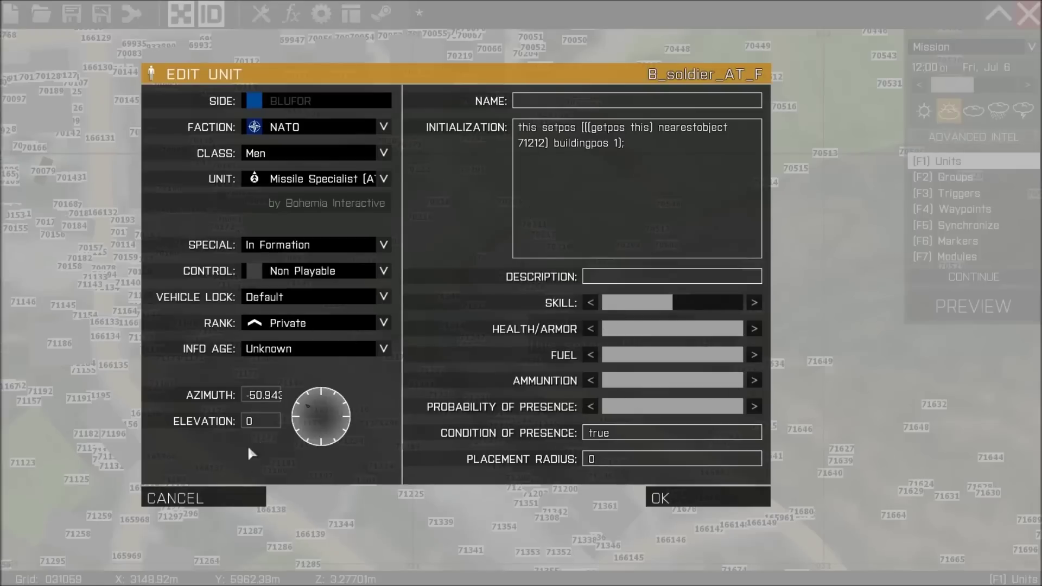
left_click(223, 495)
right_click_drag(306, 484, 366, 433)
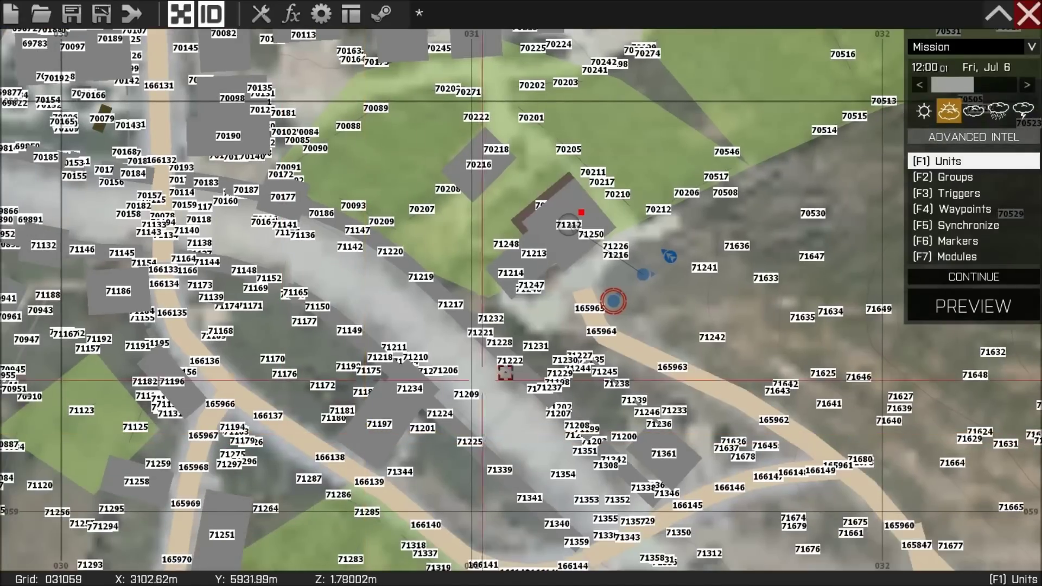
scroll(616, 299, "down", 4)
double_click(641, 269)
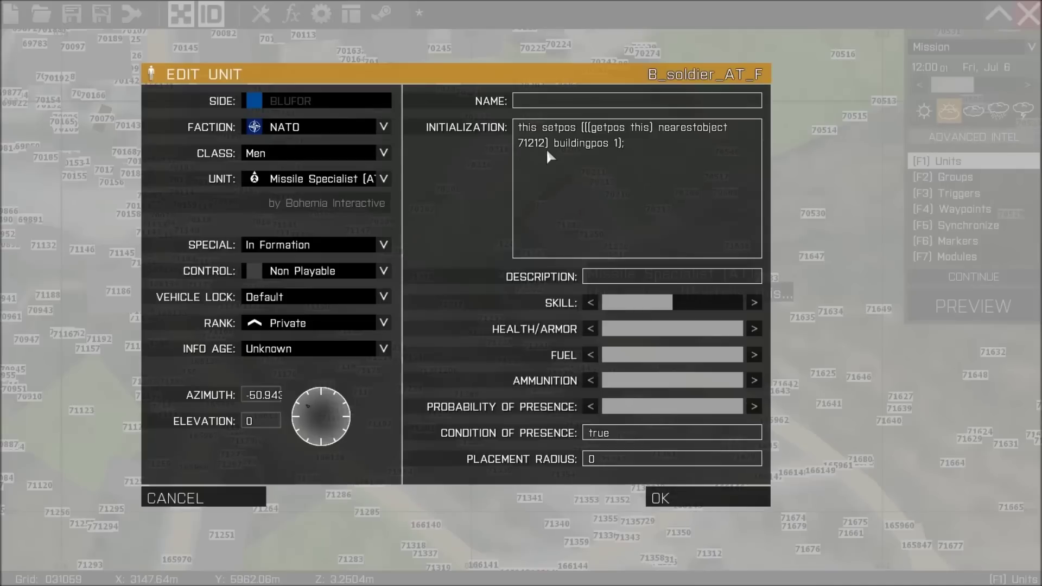
left_click(680, 495)
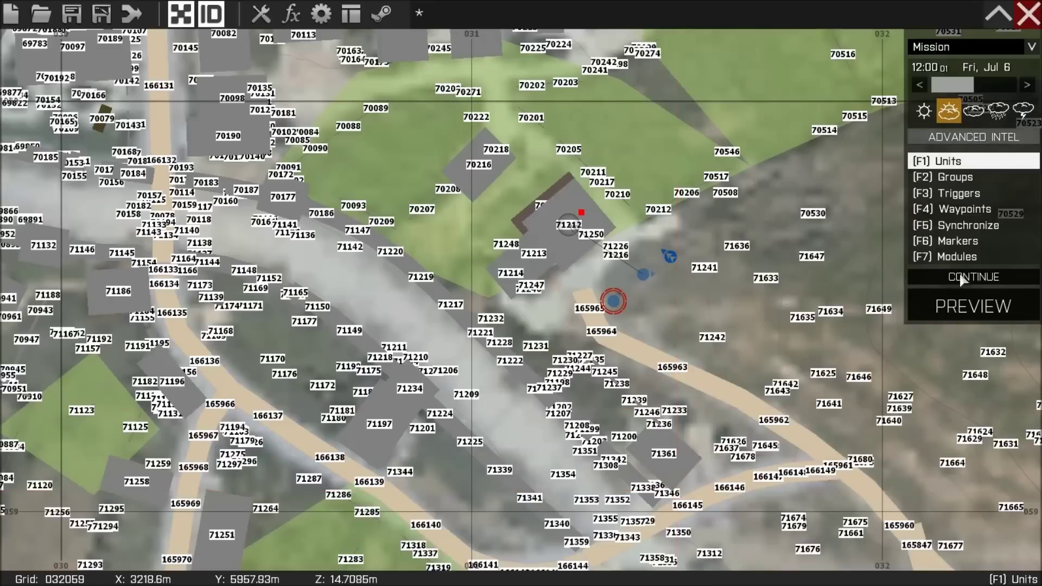
left_click(969, 304)
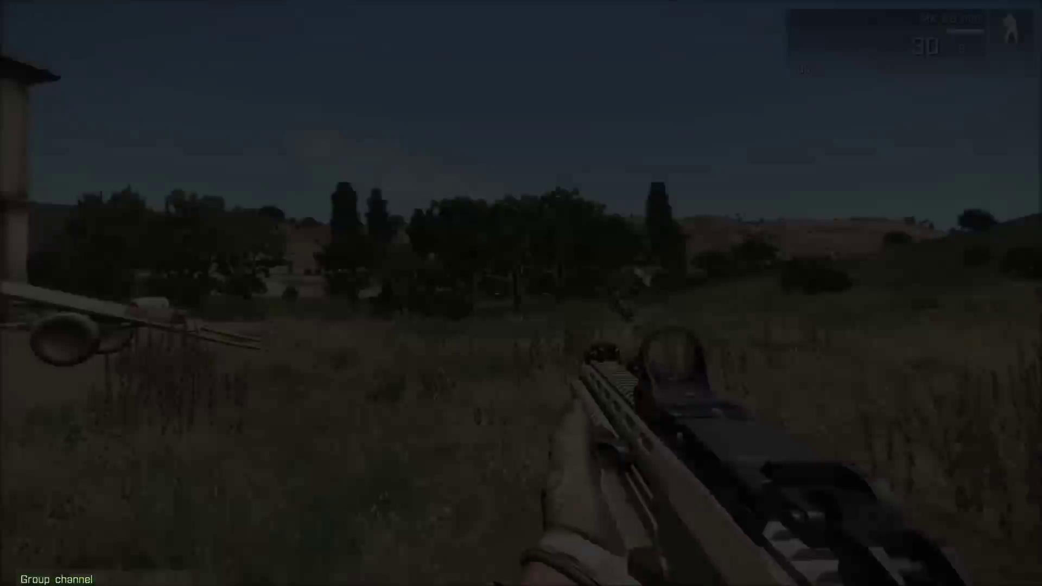
Run the soldier in third person across the porch into the house and up the stairs
key("shift+w")
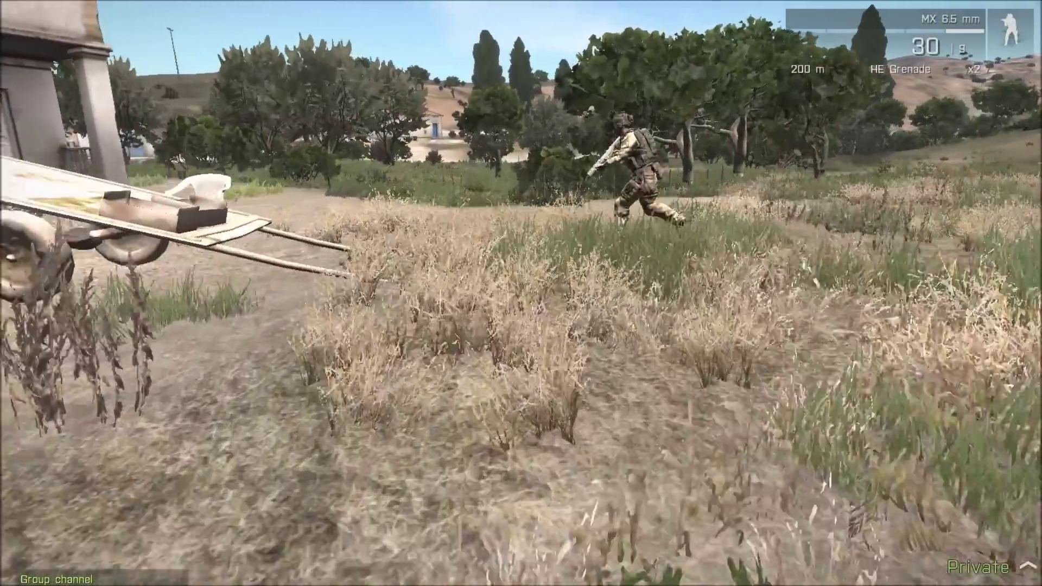
key("KP_Enter")
key("w")
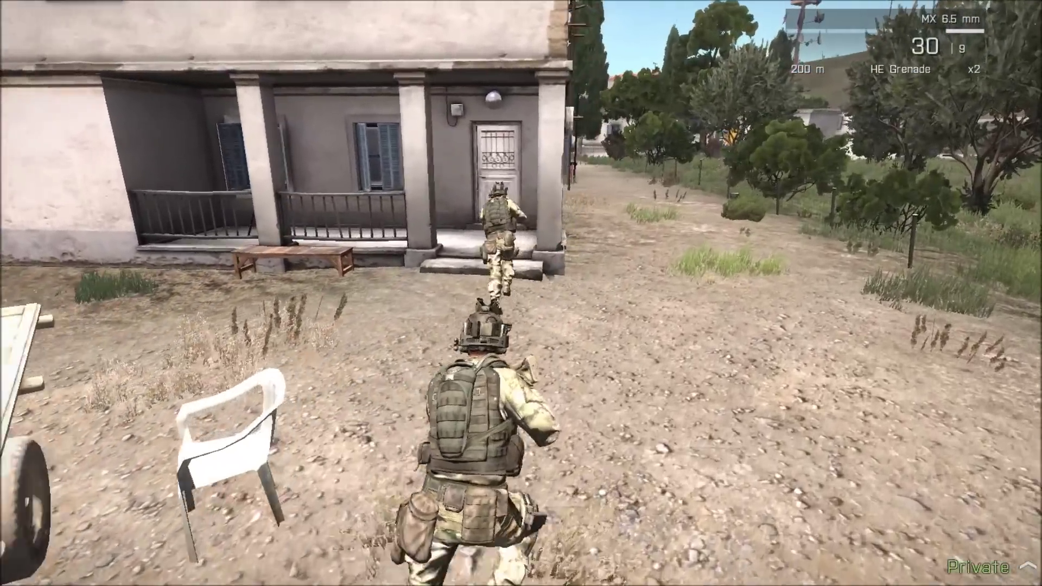
key("w")
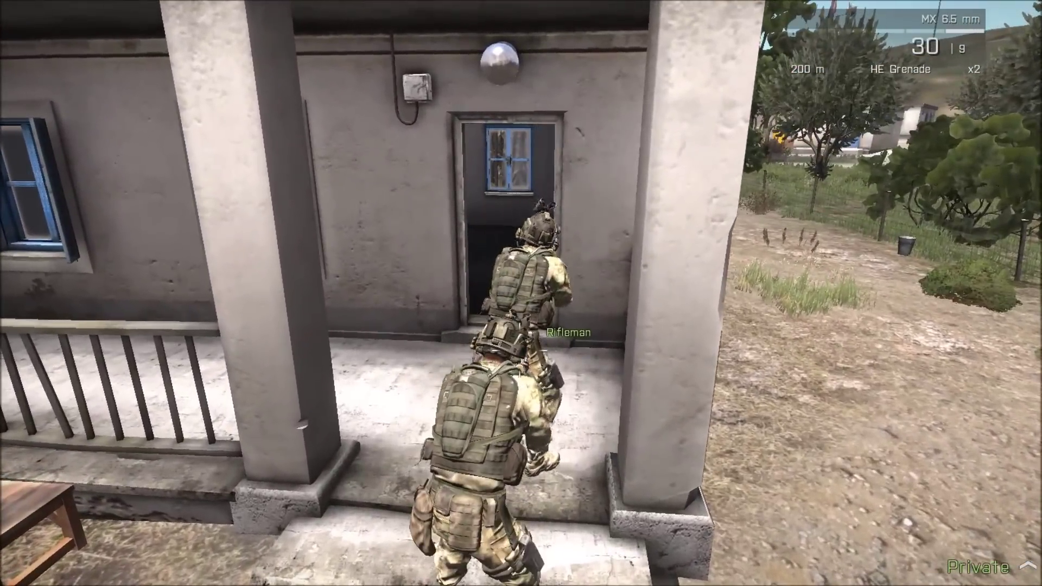
key("w")
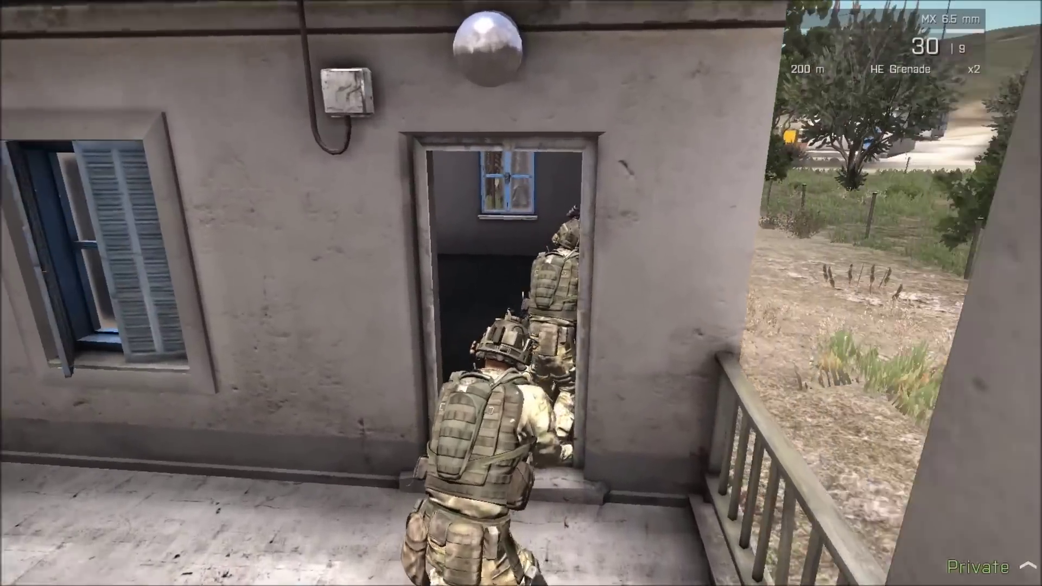
key("w")
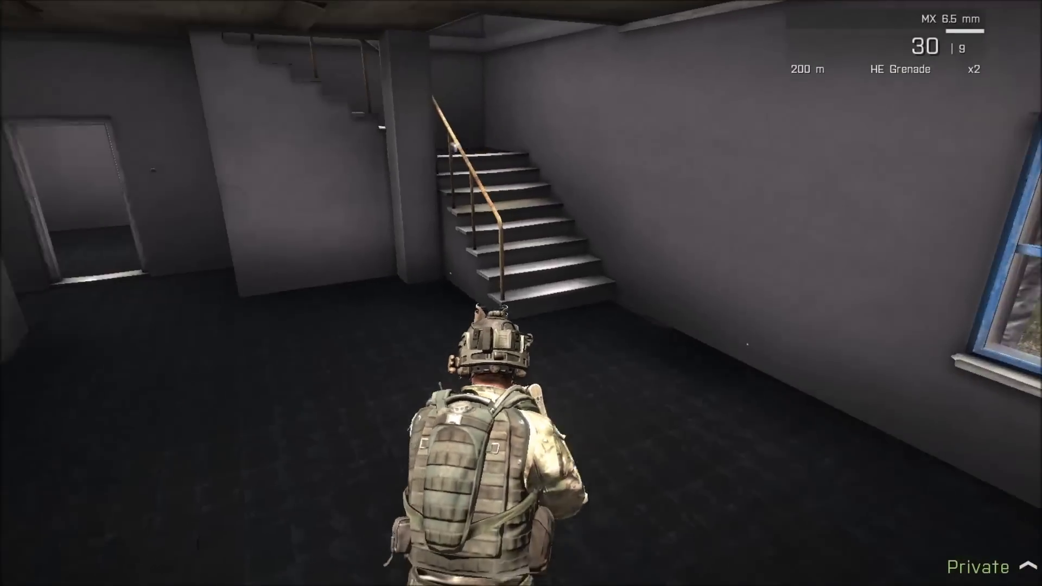
key("w")
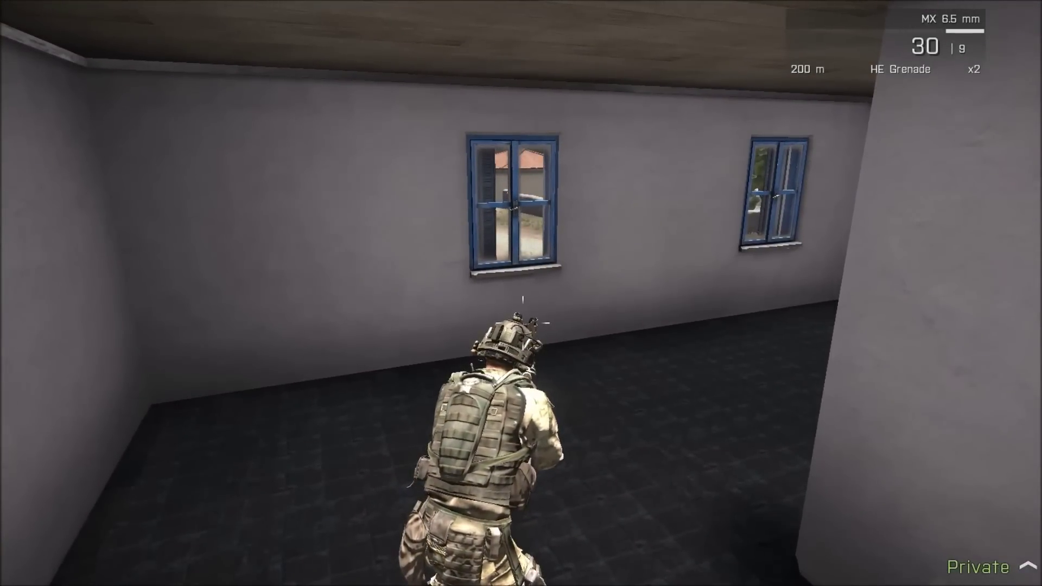
Walk the upper-floor rooms to inspect where the Missile Specialist ended up
key("w")
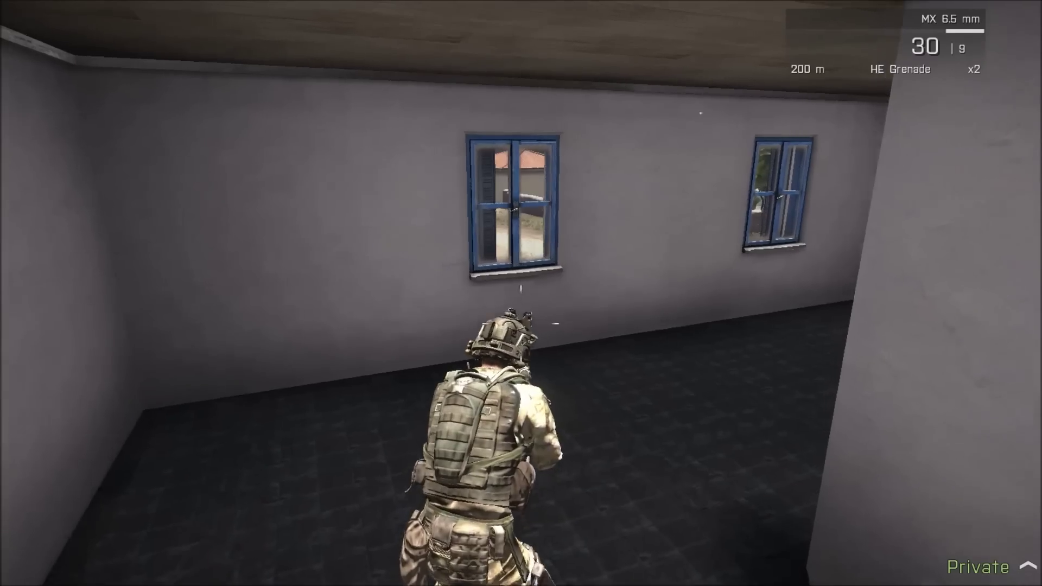
key("w")
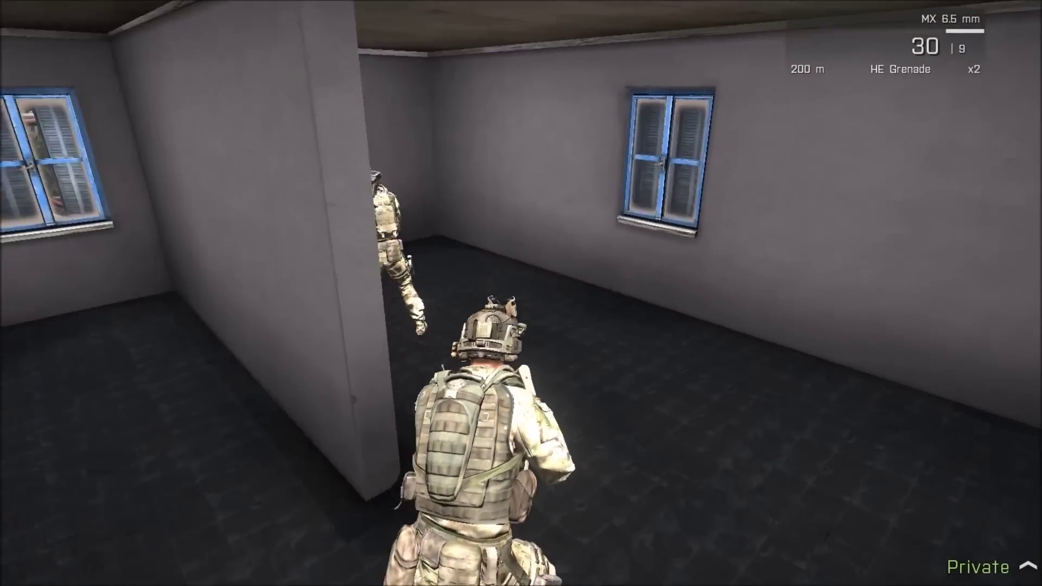
key("w")
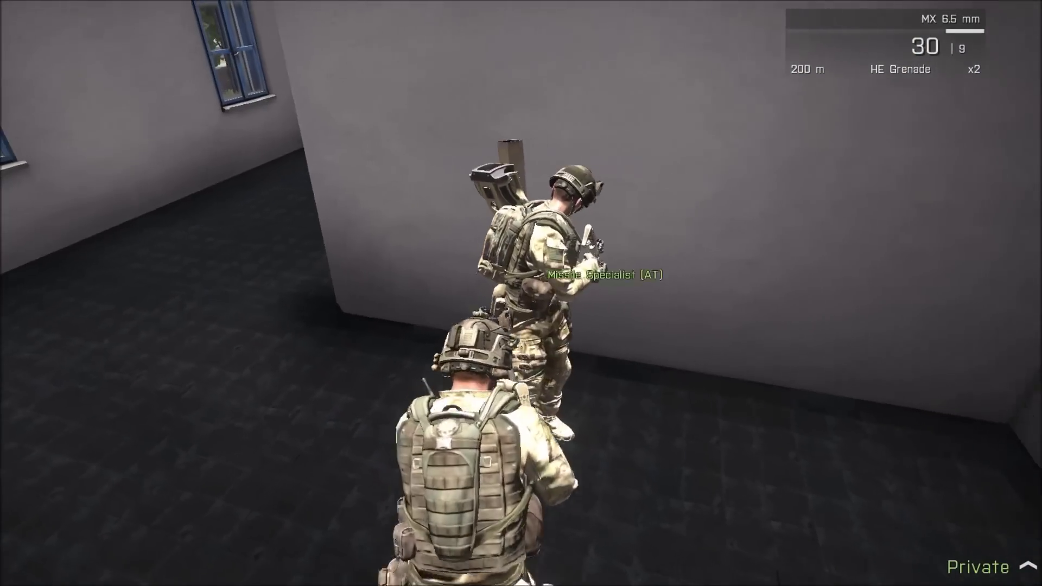
key("w")
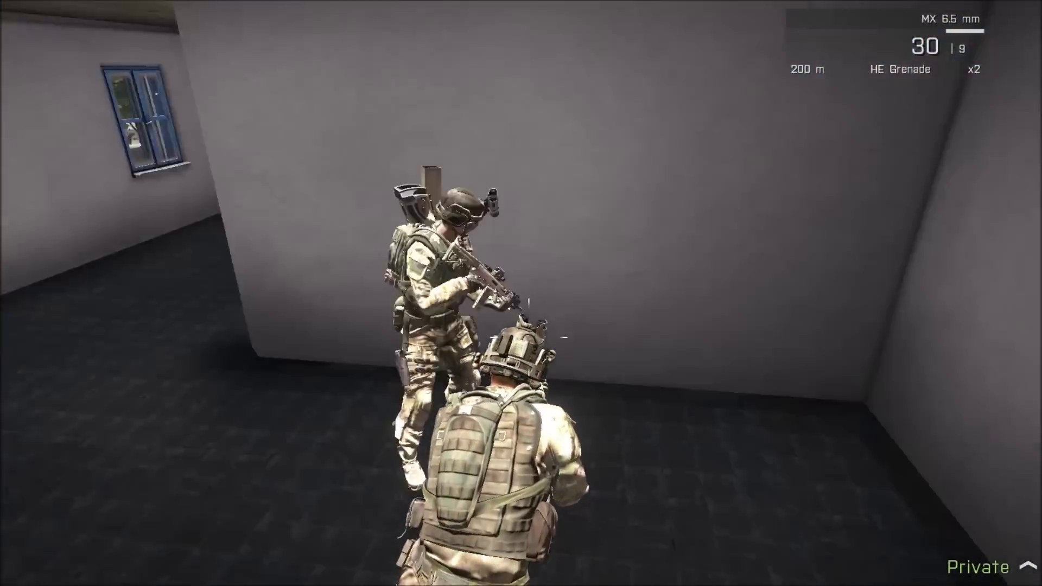
key("w")
key("w")
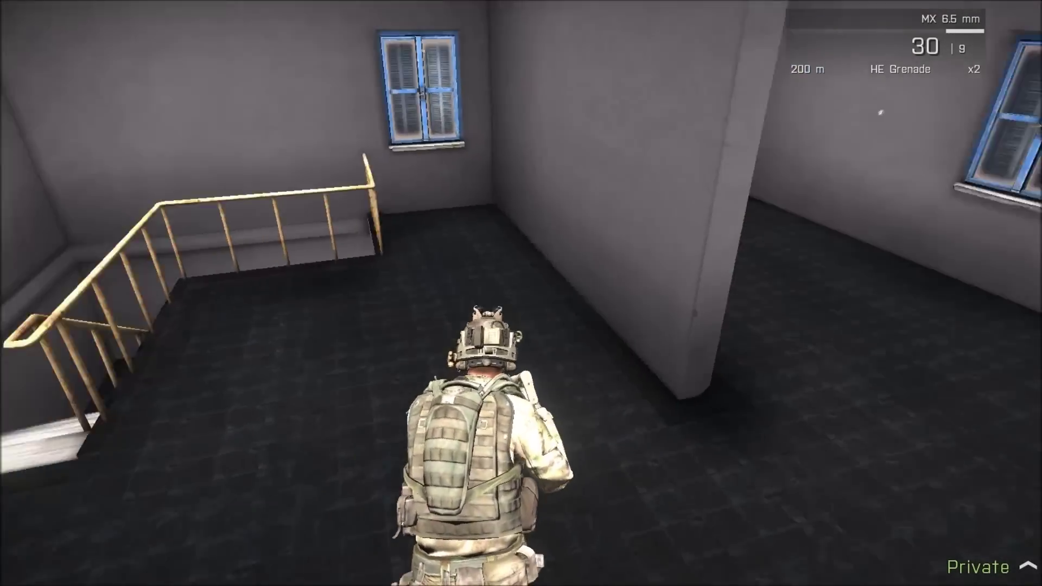
key("w")
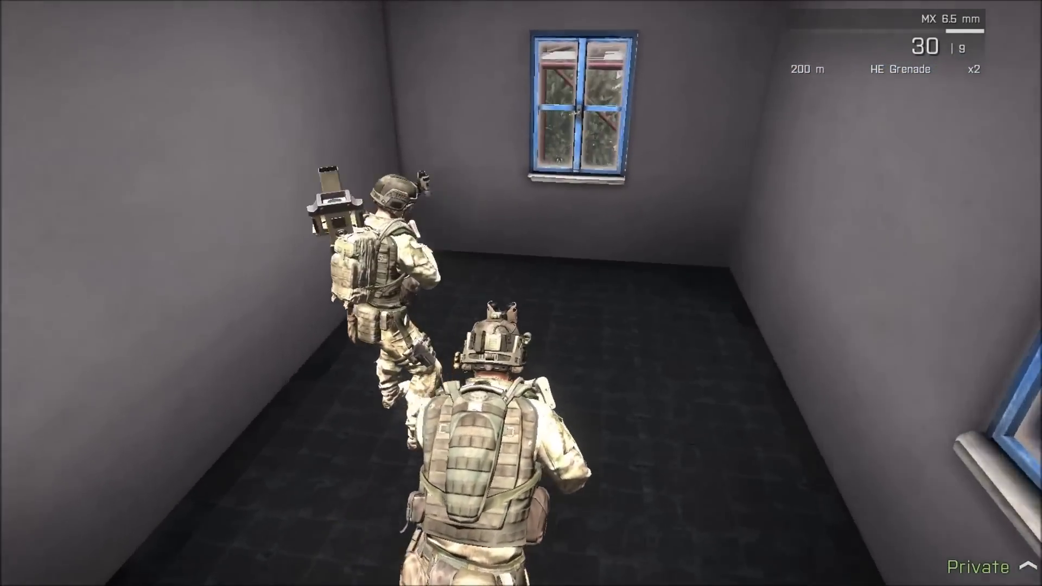
key("w")
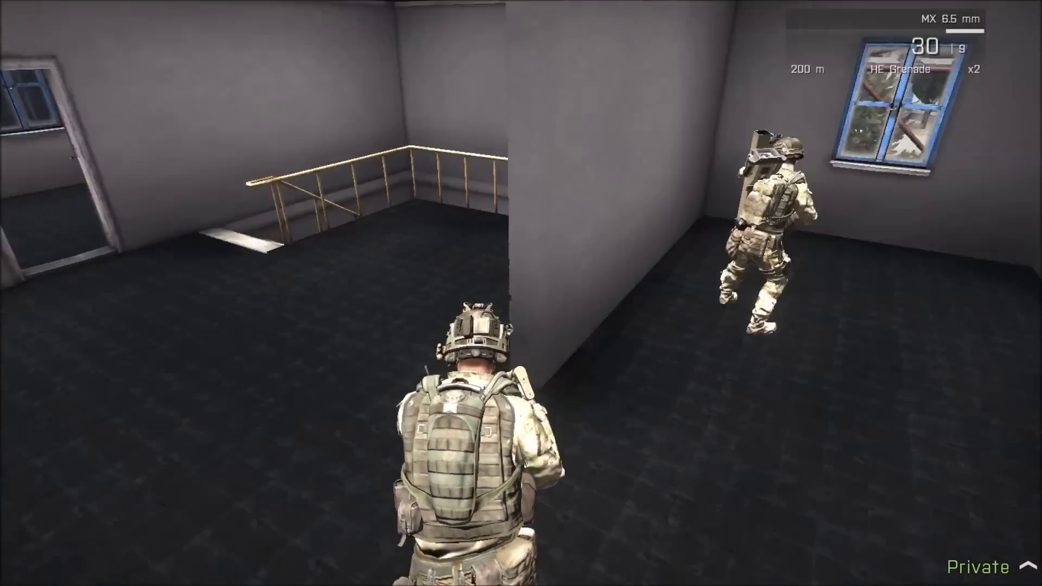
Abort the preview, hide object IDs, and nudge the Missile Specialist slightly north
key("Escape")
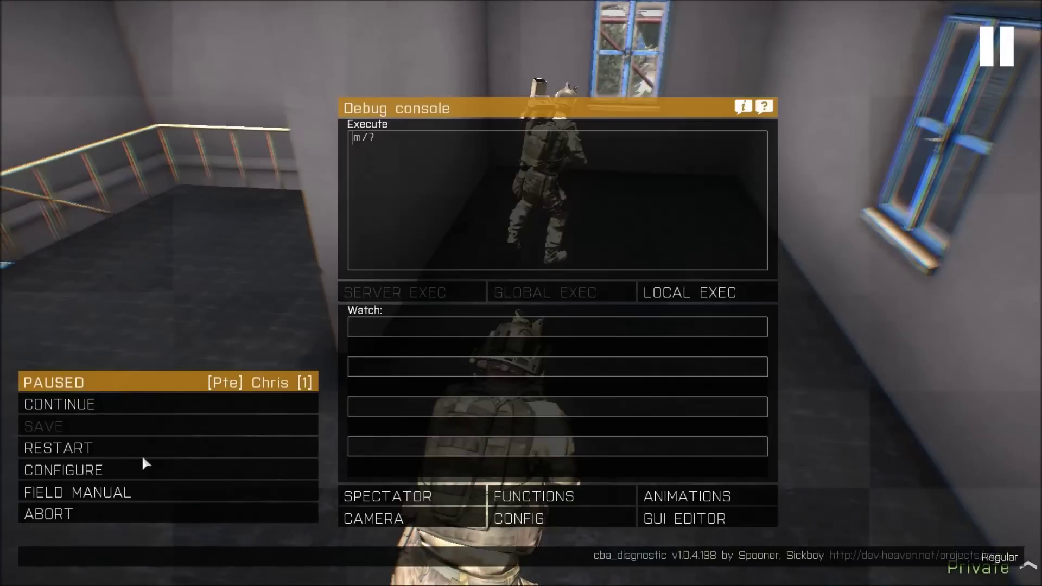
left_click(158, 514)
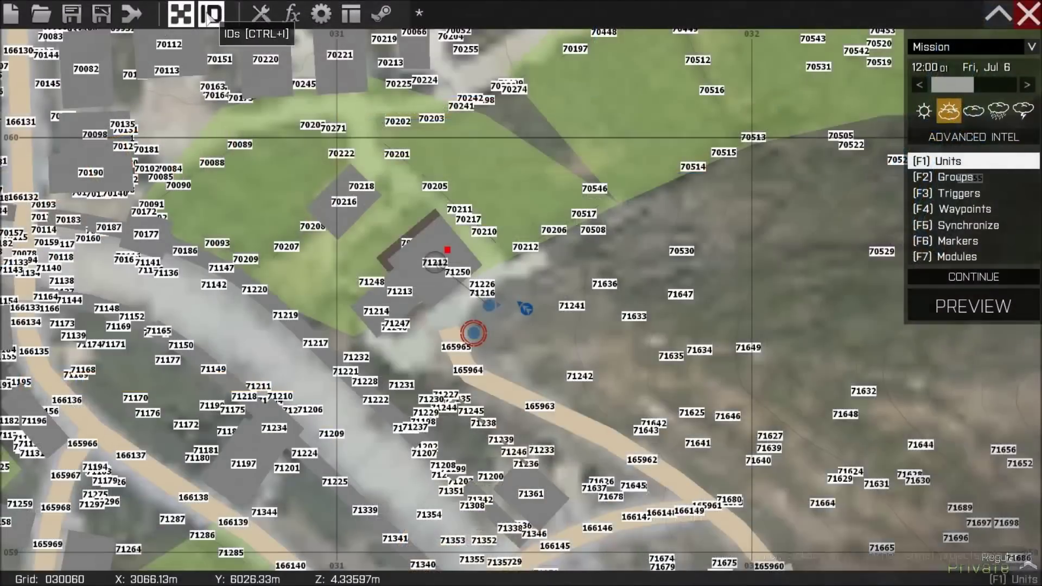
left_click(210, 14)
scroll(367, 261, "up", 4)
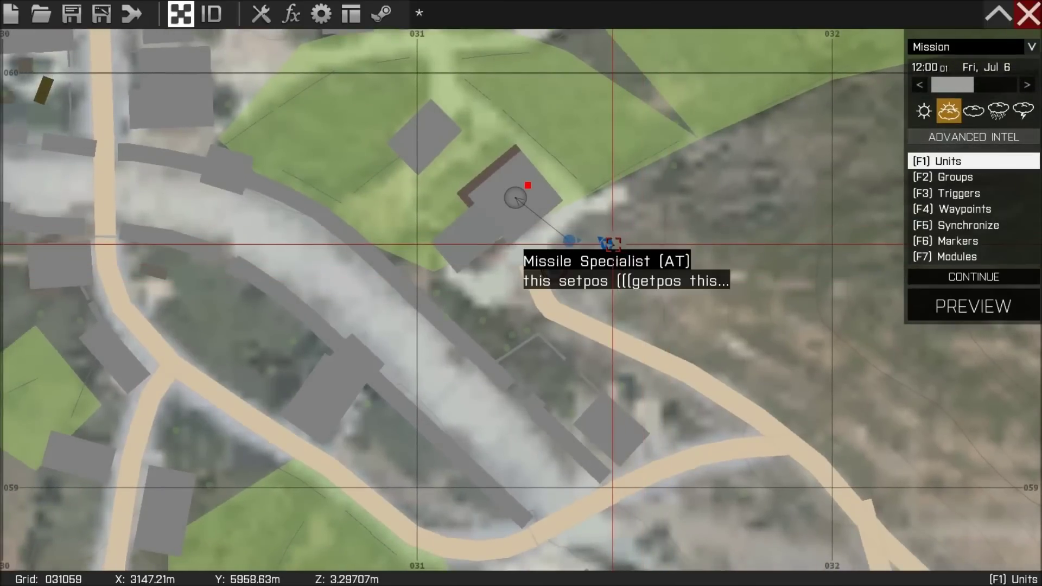
left_click_drag(612, 243, 637, 225)
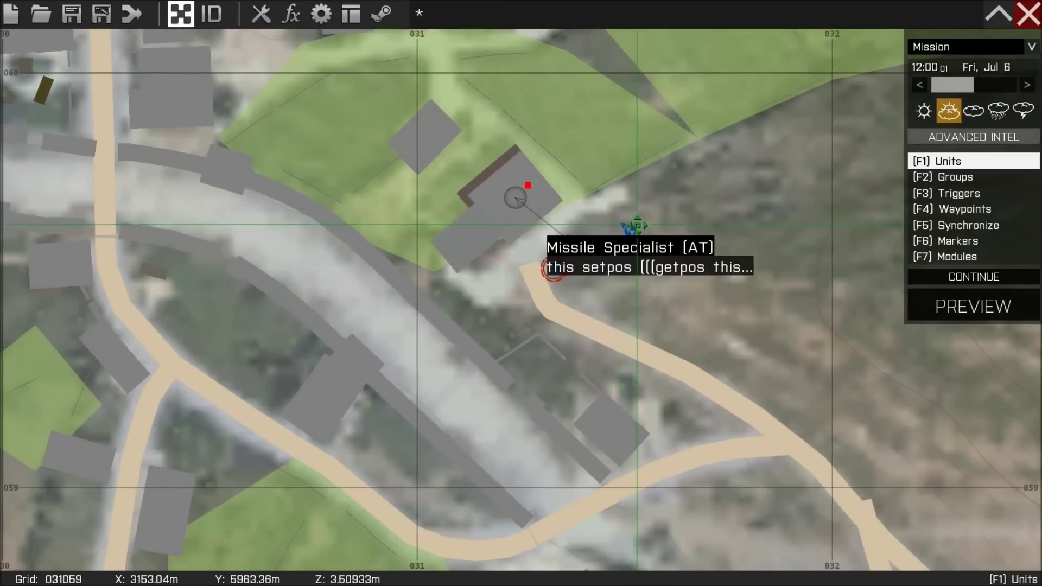
Change the Missile Specialist's init to 'this setpos ((nearestBuilding this) buildingpos 1);'
double_click(634, 229)
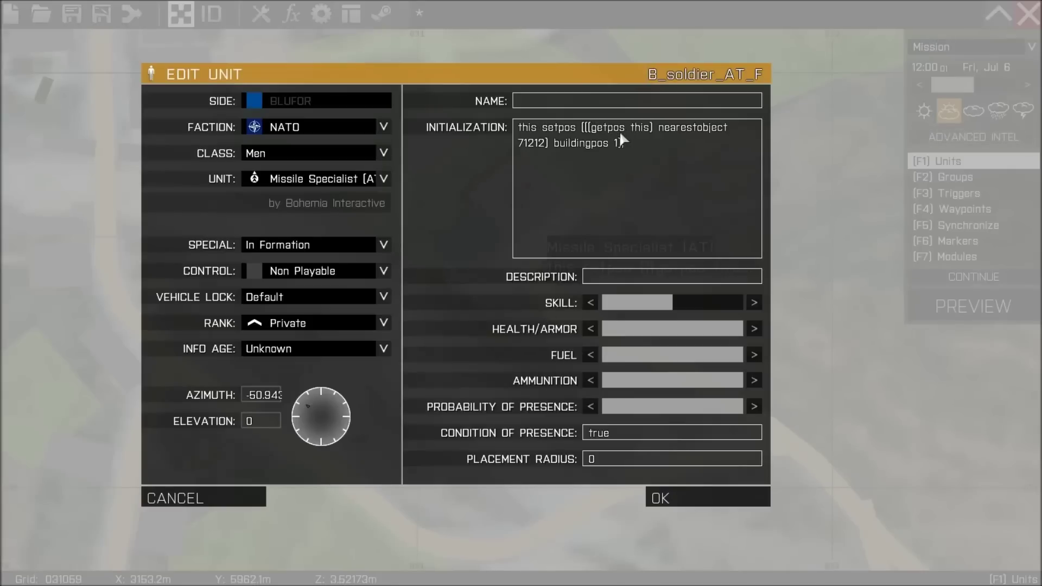
double_click(604, 128)
type("nearestBuilding")
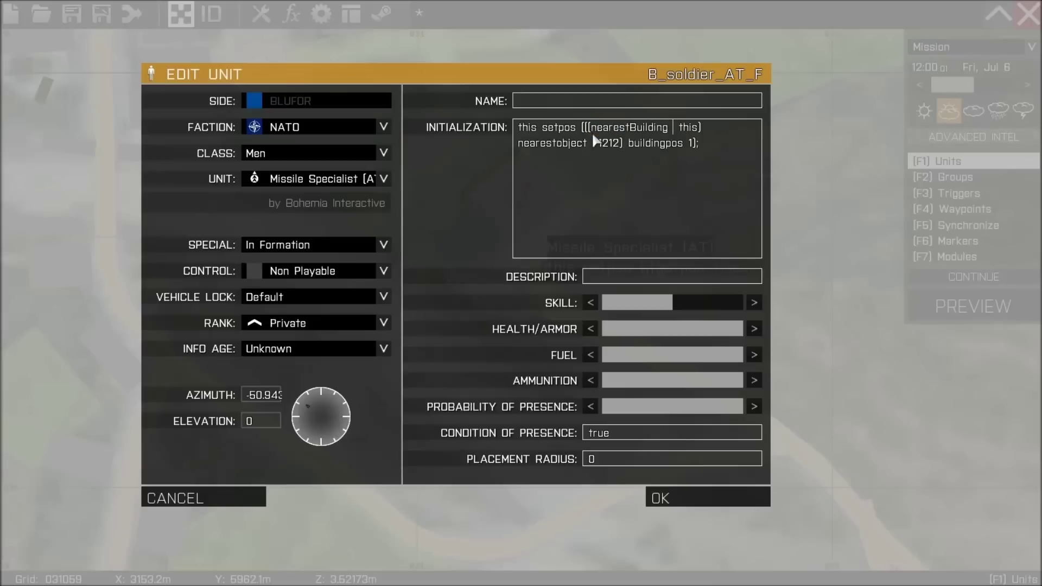
key("BackSpace")
left_click_drag(629, 152, 518, 155)
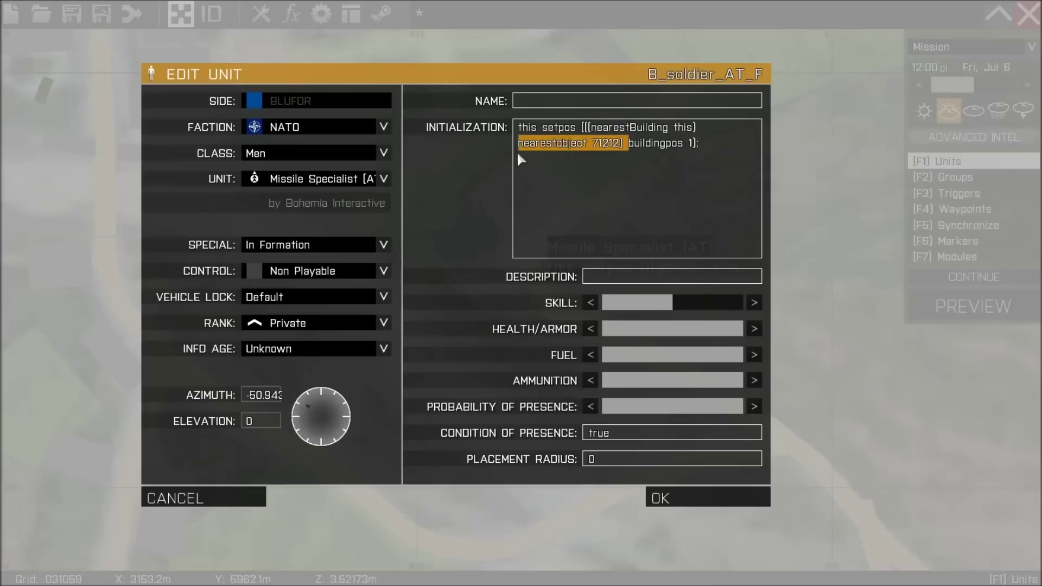
key("BackSpace")
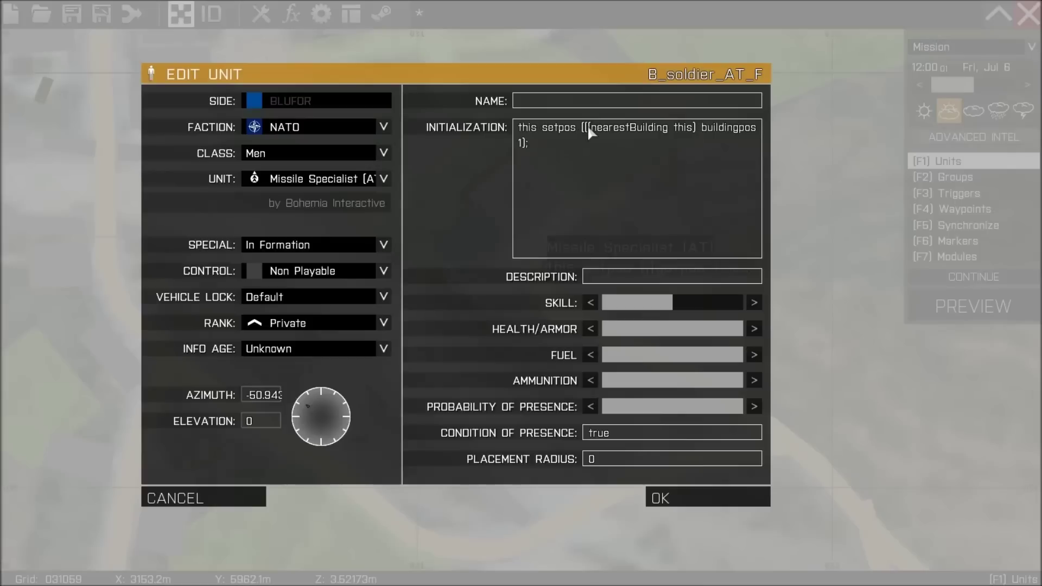
key("BackSpace")
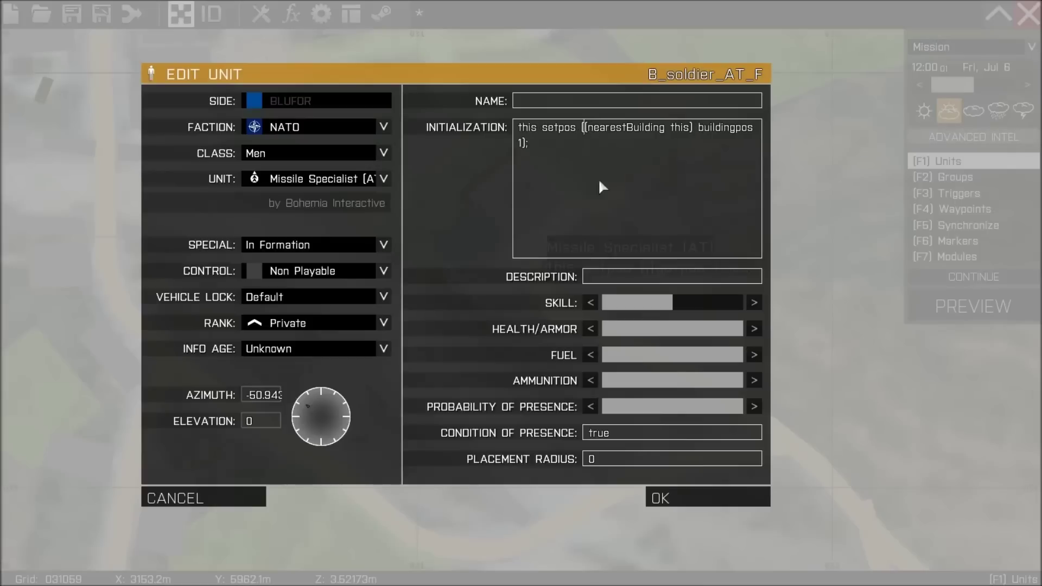
left_click(678, 497)
double_click(632, 230)
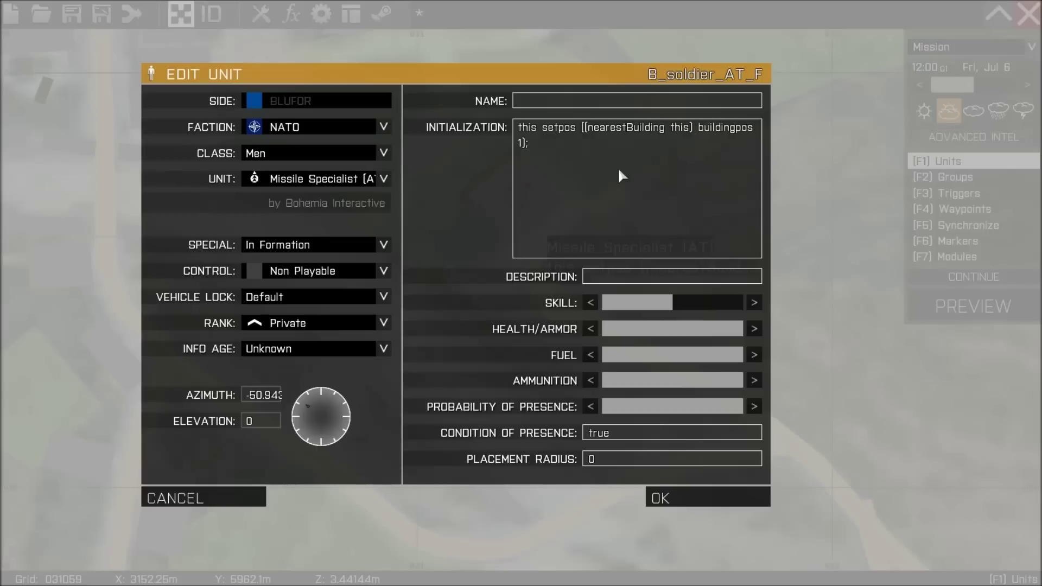
Close the unit settings, display object IDs on the map, and start the preview
left_click(682, 504)
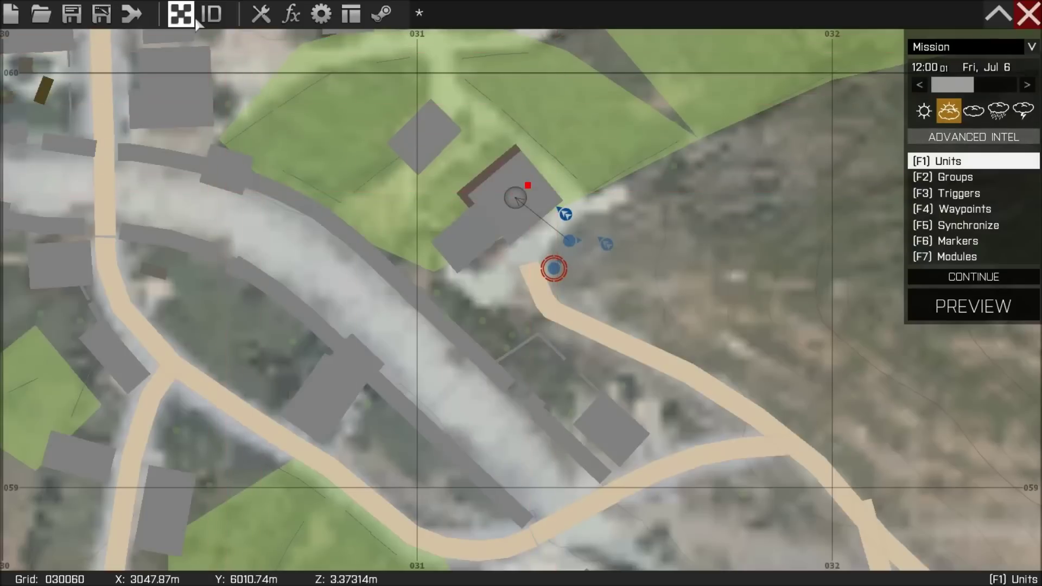
left_click(211, 13)
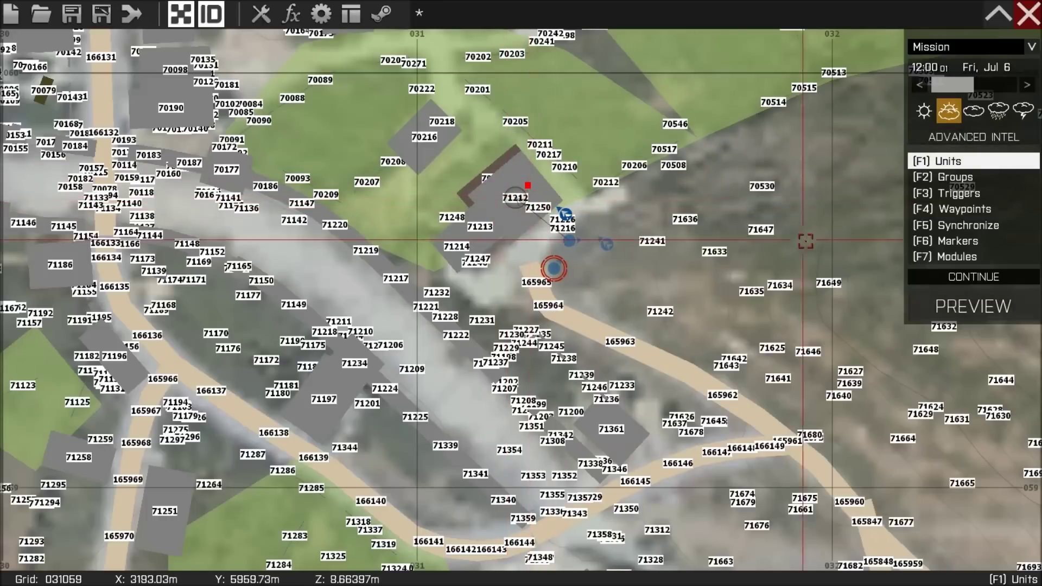
left_click(956, 308)
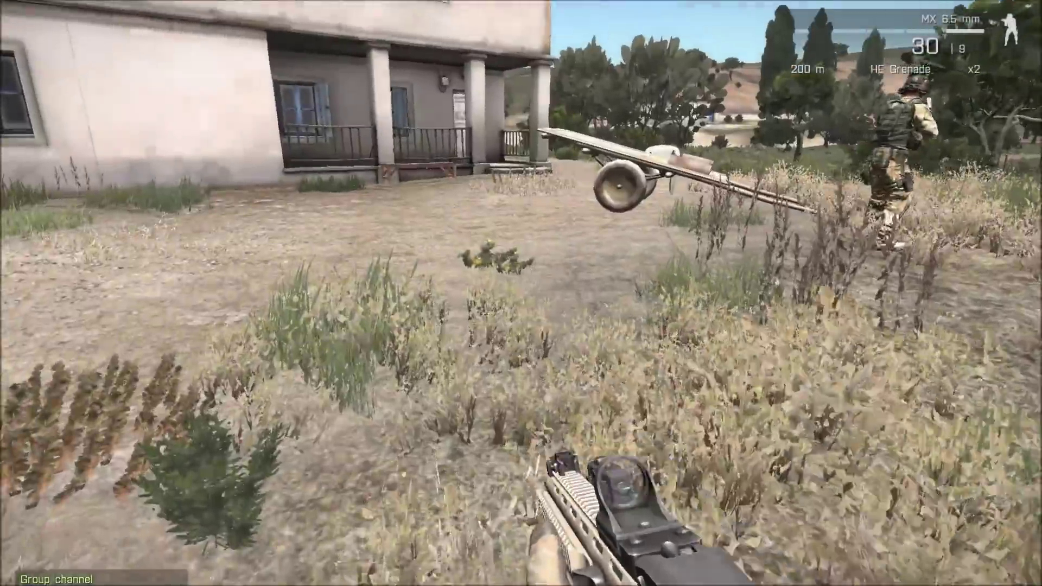
Run the soldier in third person through the house's rooms past the teammates, then pause
key("w")
key("KP_Enter")
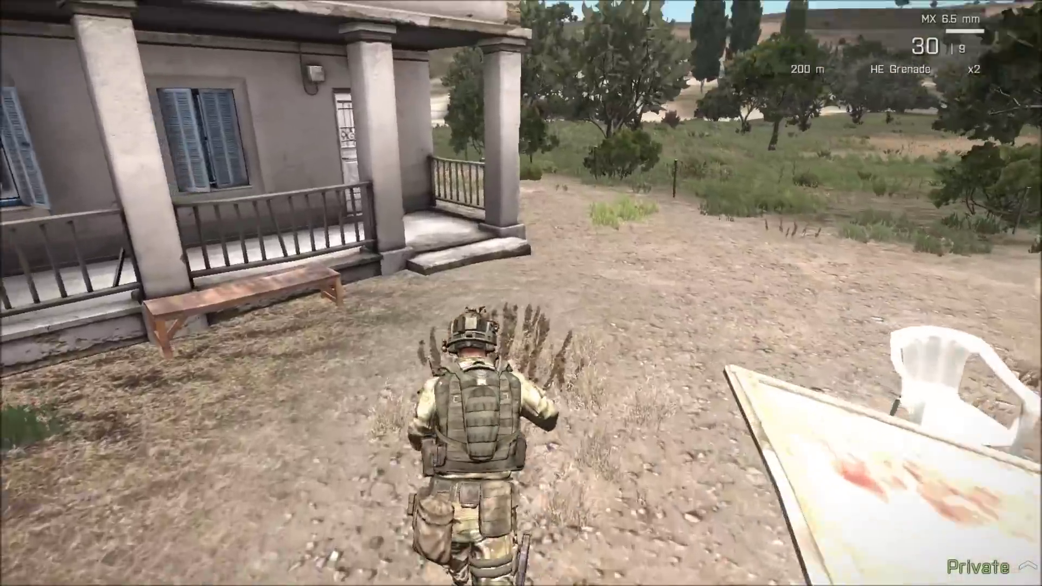
key("w")
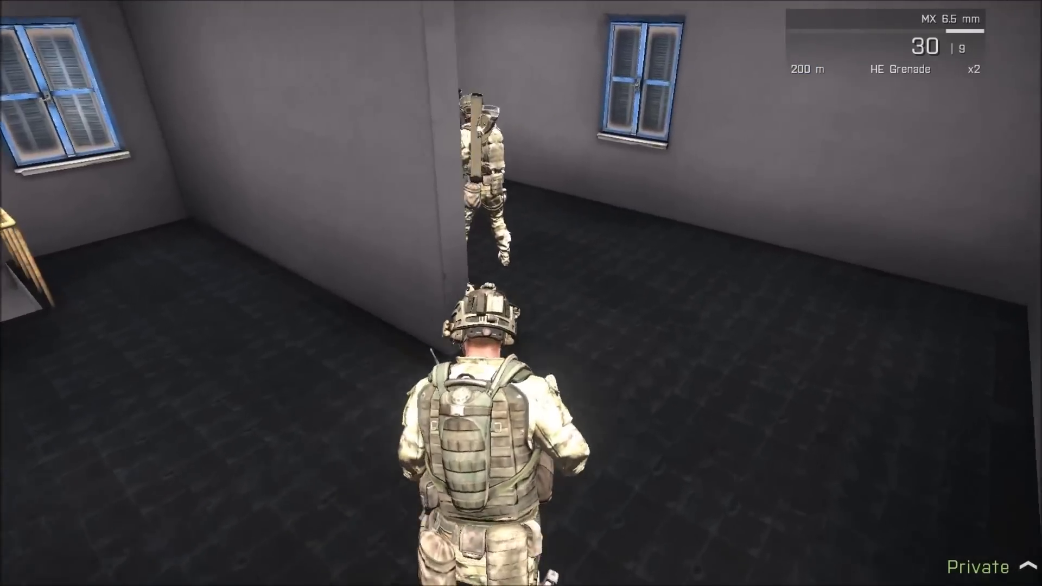
key("w")
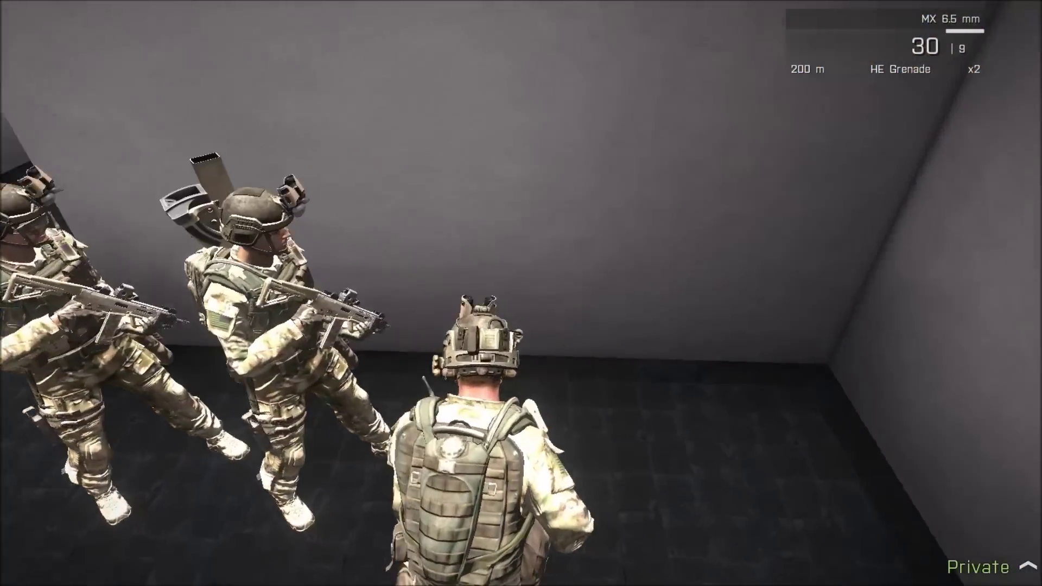
key("w")
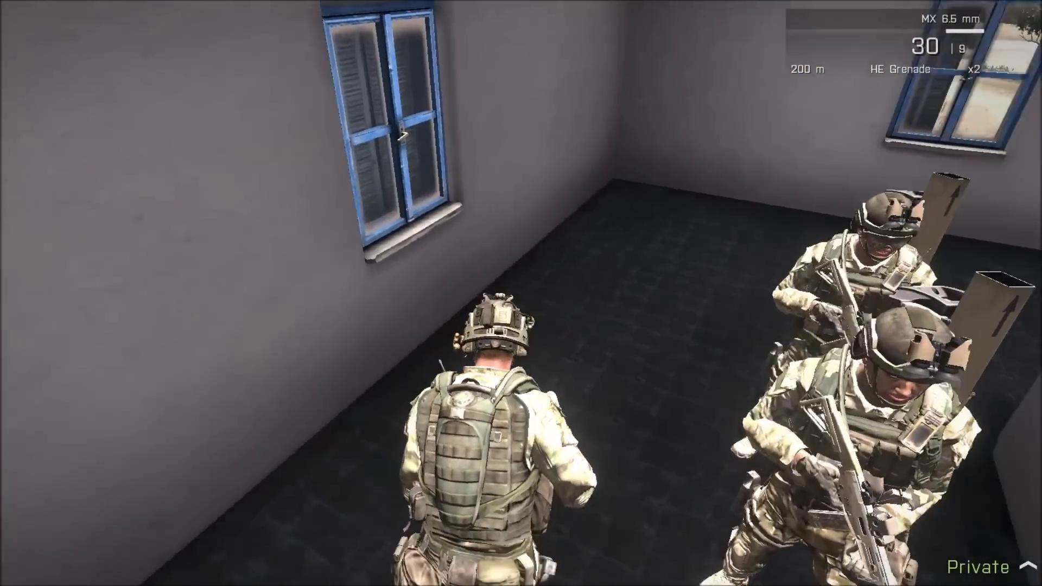
key("w")
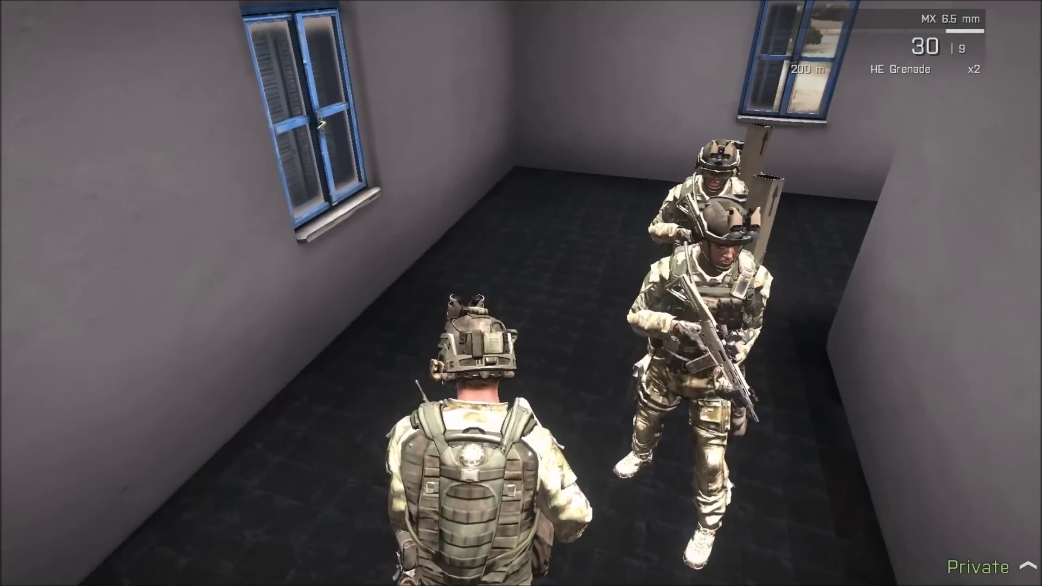
key("w")
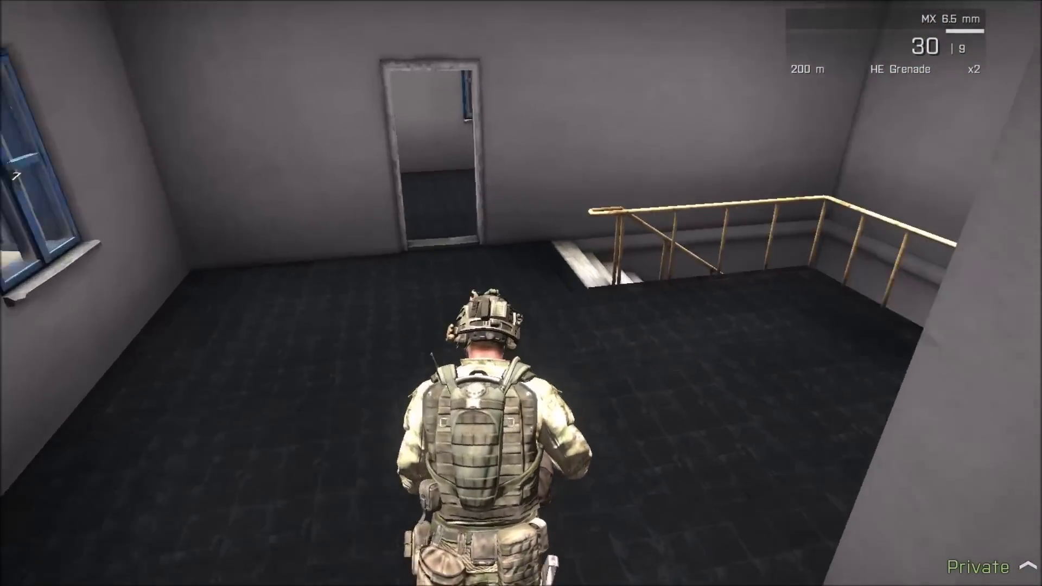
key("w")
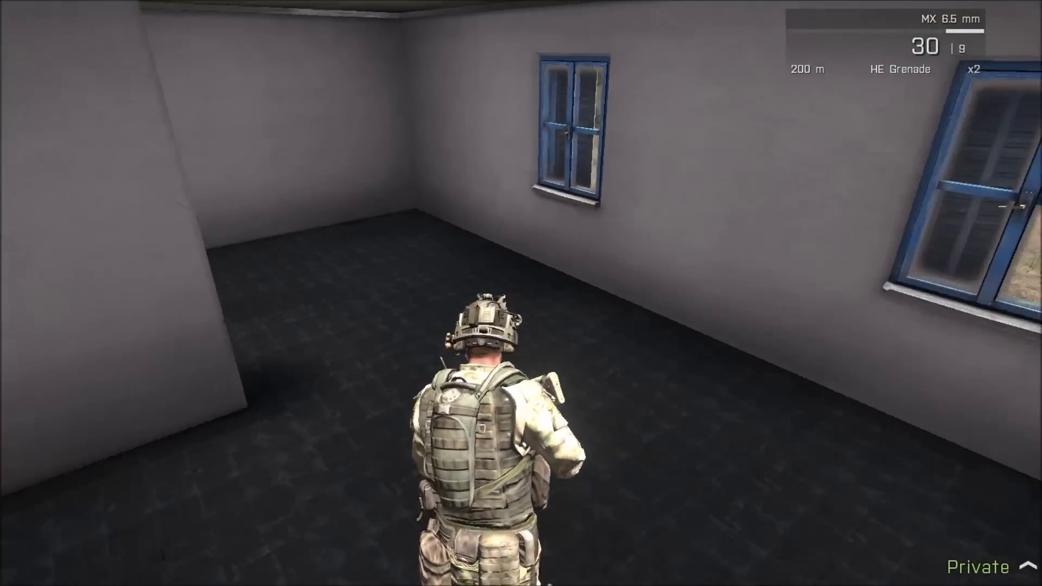
key("w")
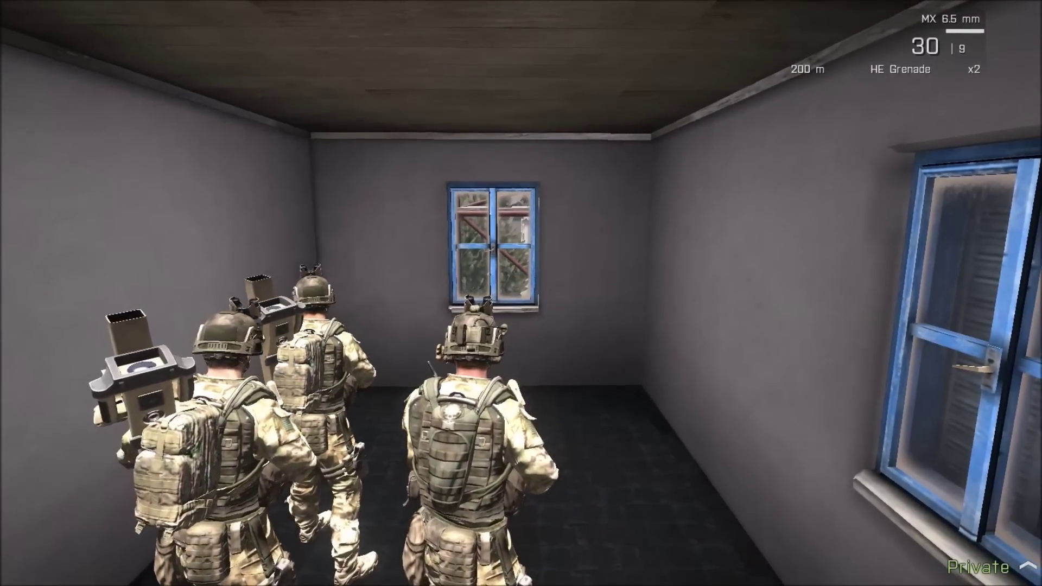
key("w")
key("Escape")
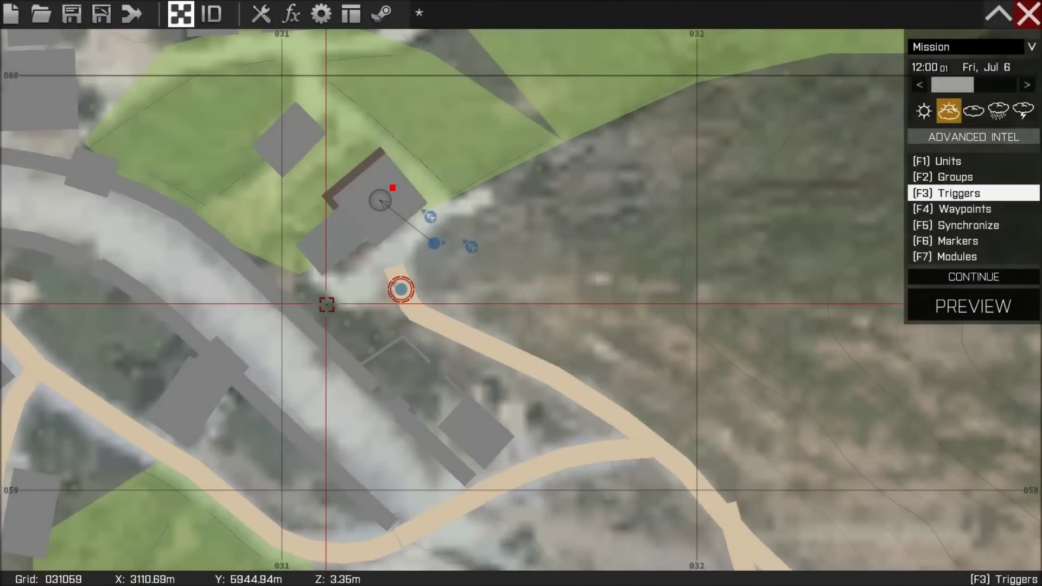
Create a Radio Alpha trigger with On Act. 'copyToClipboard(Str(getPosATL player));'
double_click(651, 105)
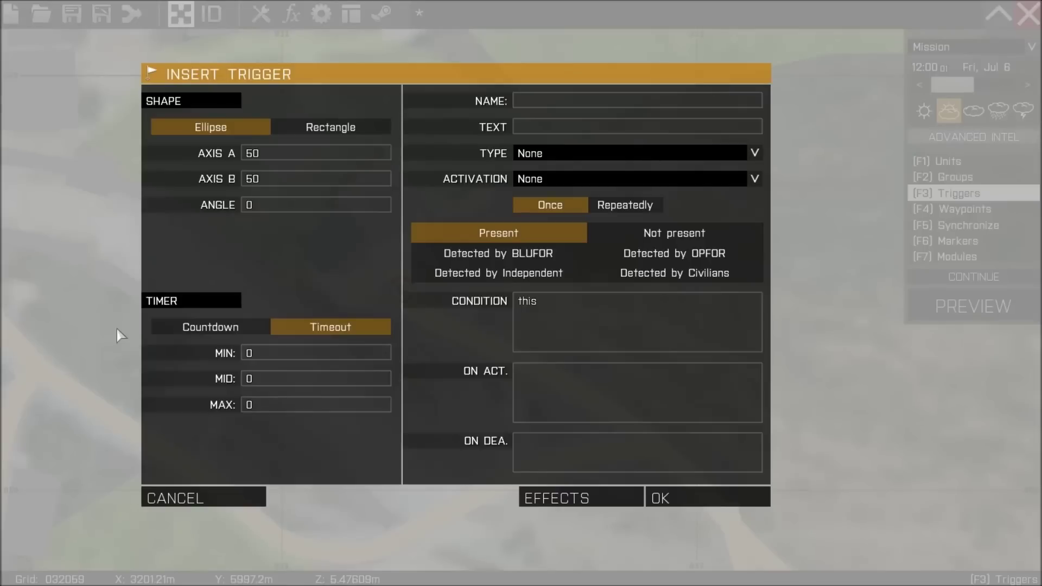
left_click(709, 179)
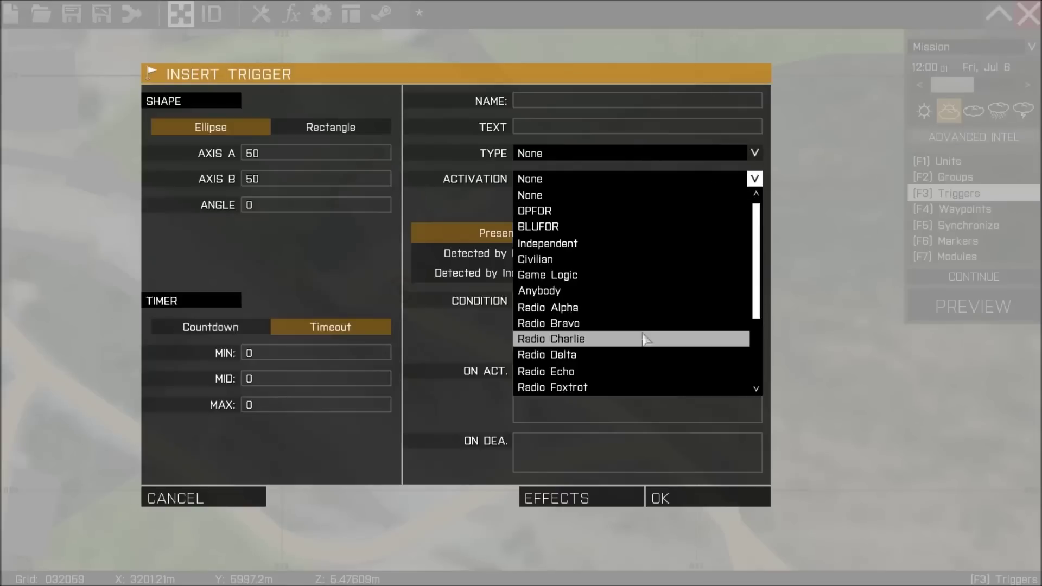
left_click(653, 307)
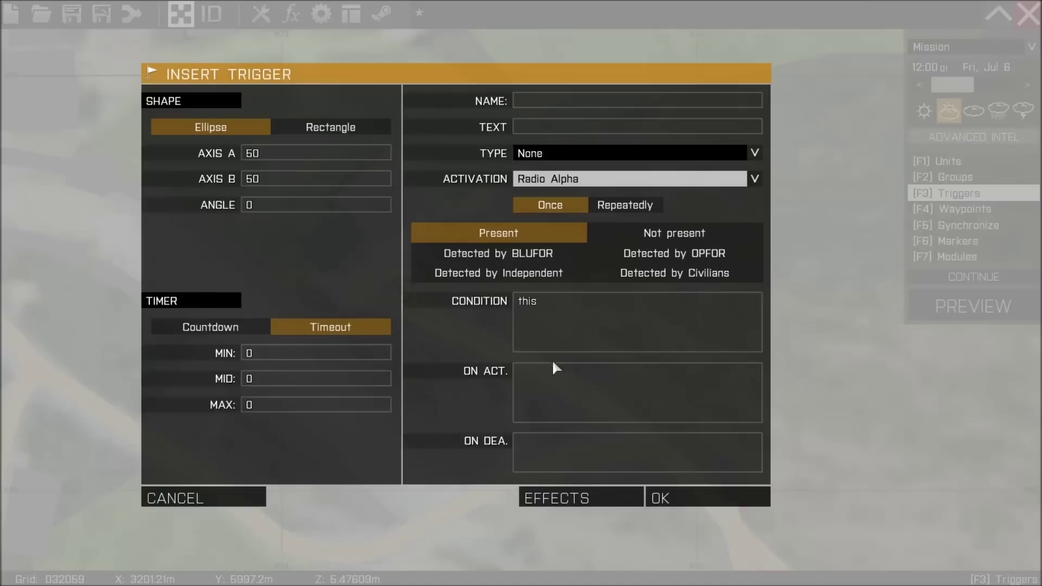
left_click(553, 390)
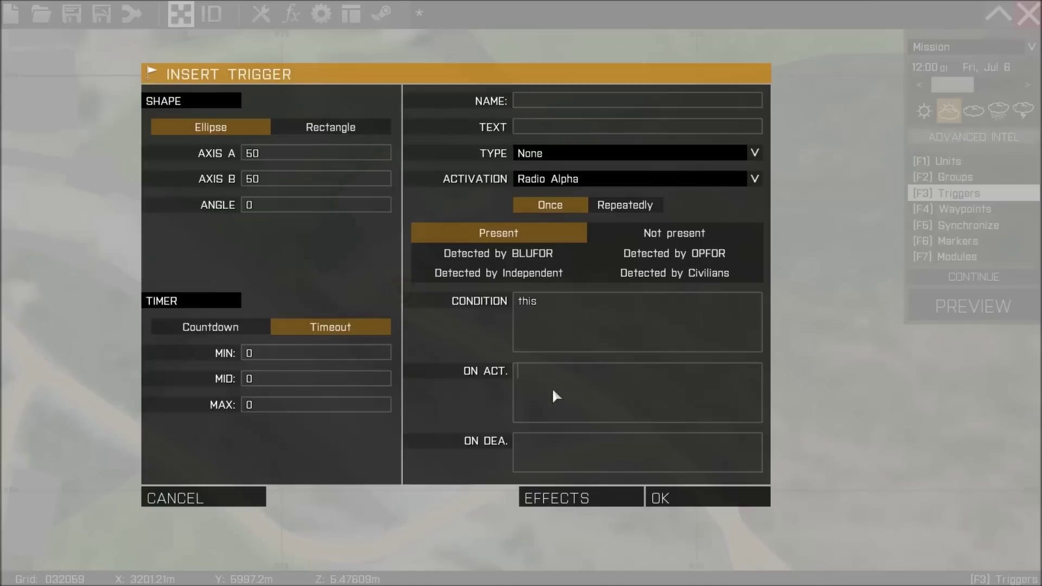
type("copyToClipboard(Str(getPosATL player));")
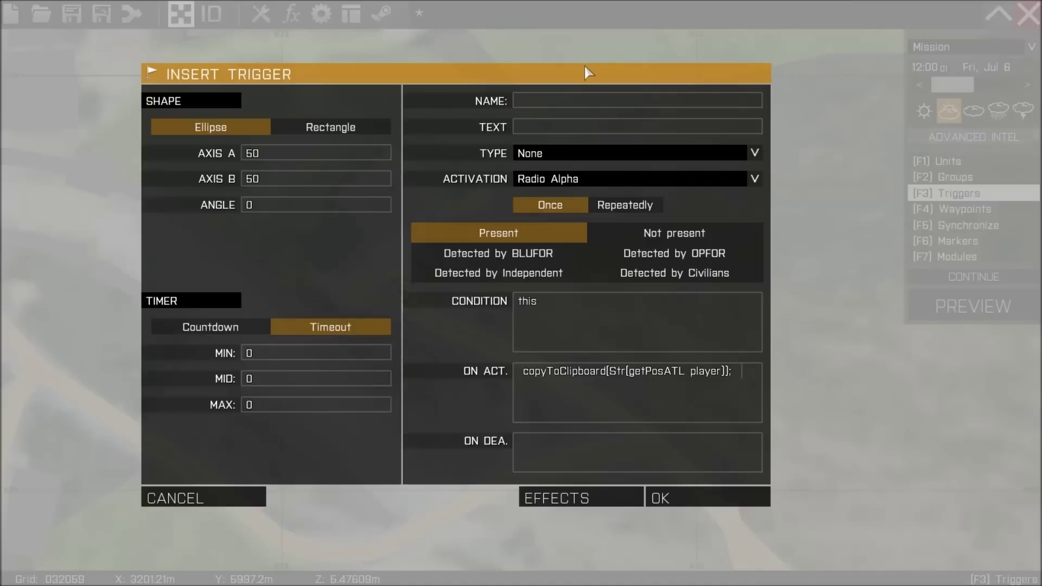
left_click(690, 498)
Bring the new trigger into view and restart the mission preview
right_click_drag(400, 291, 432, 347)
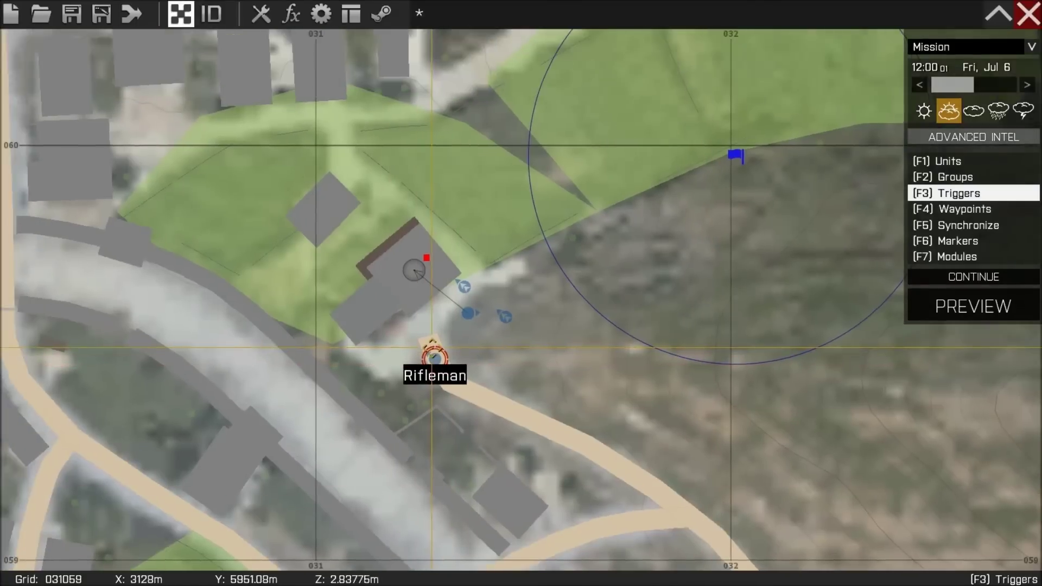
right_click_drag(526, 353, 544, 337)
right_click_drag(677, 289, 660, 329)
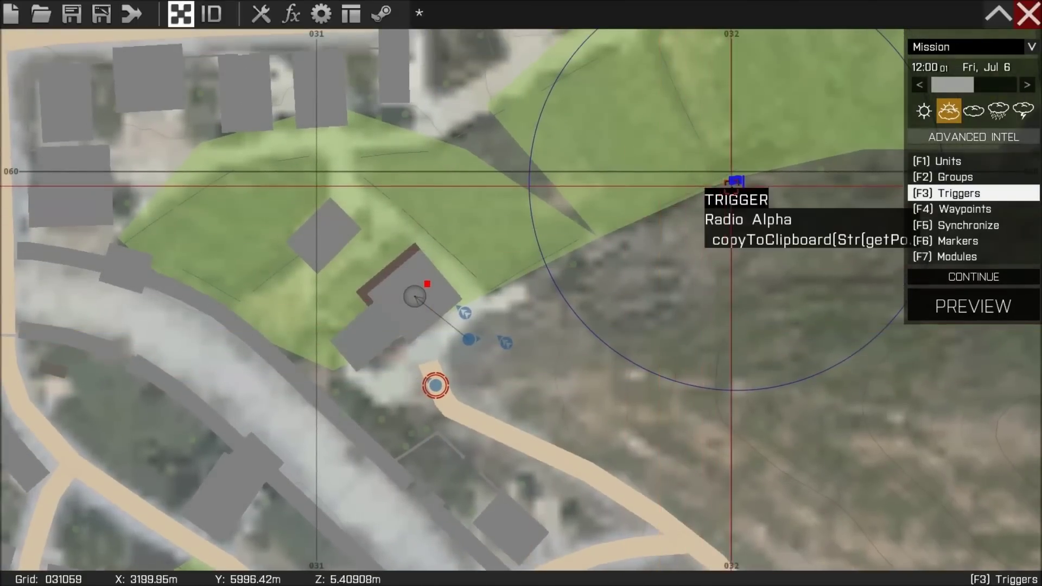
left_click(948, 308)
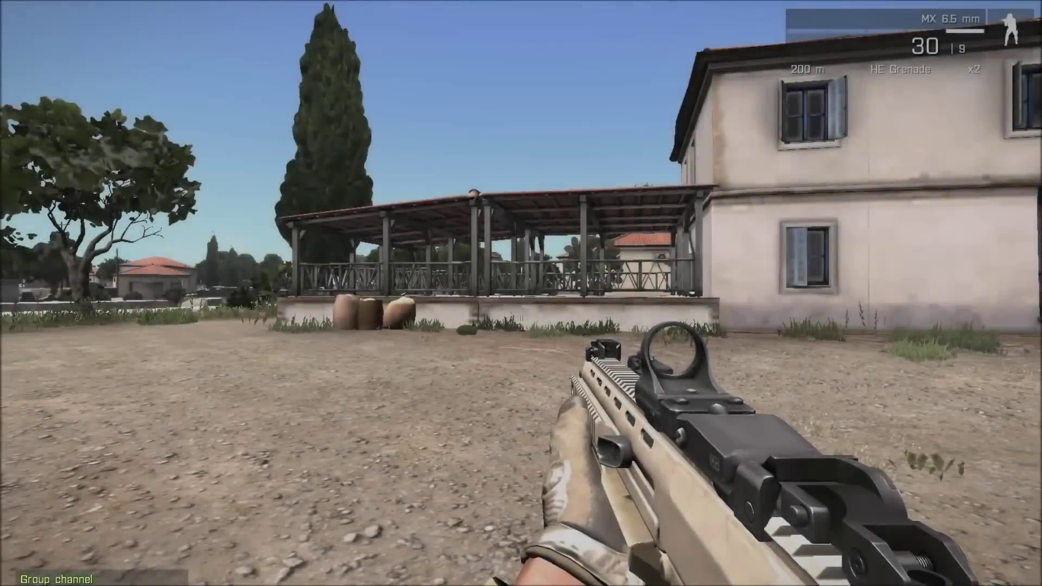
Run the soldier in third person past the sandbags and climb the scaffolding to its upper walkway
key("w")
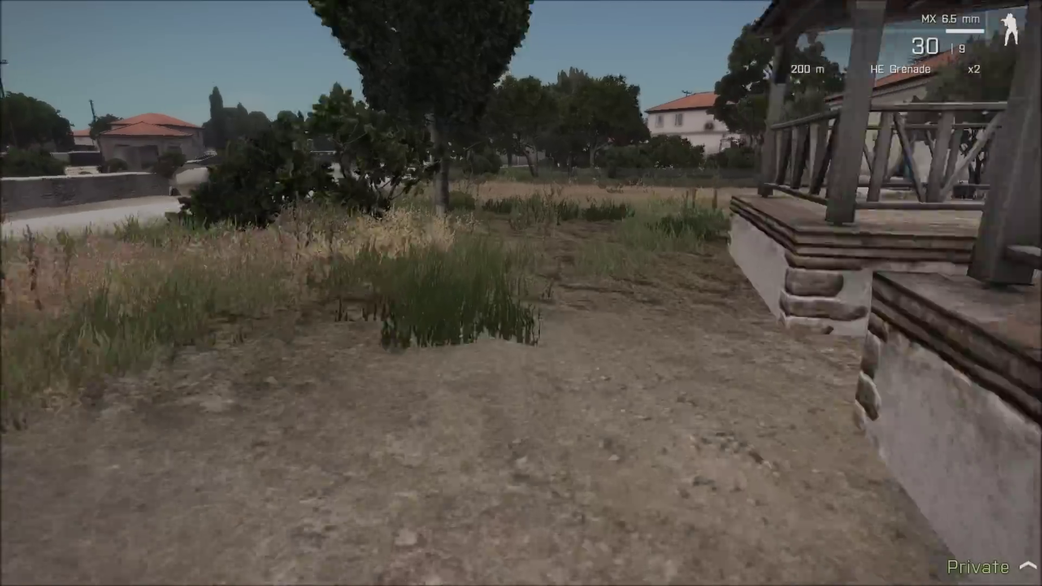
key("KP_Enter")
key("w")
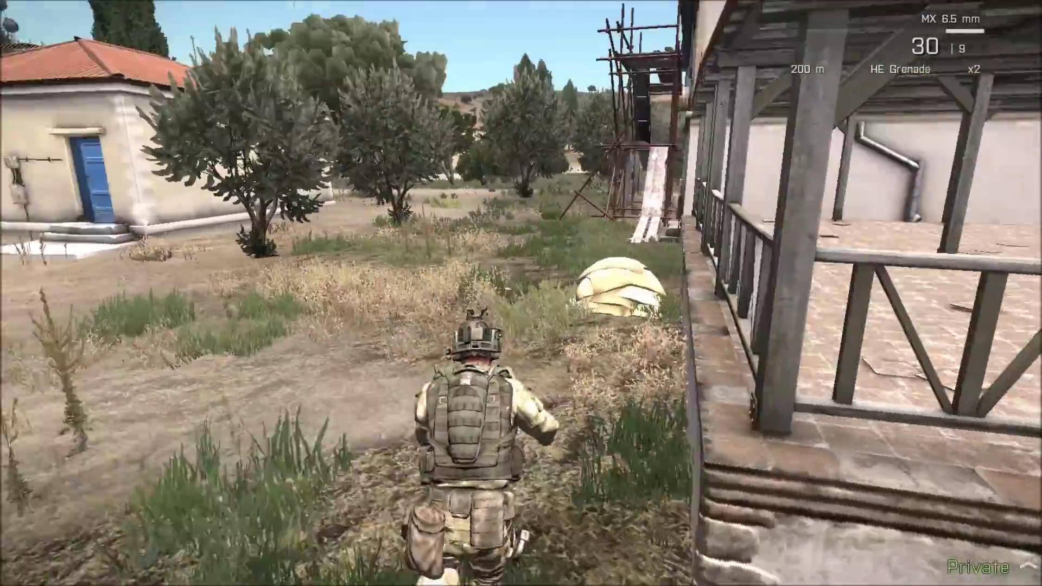
key("w")
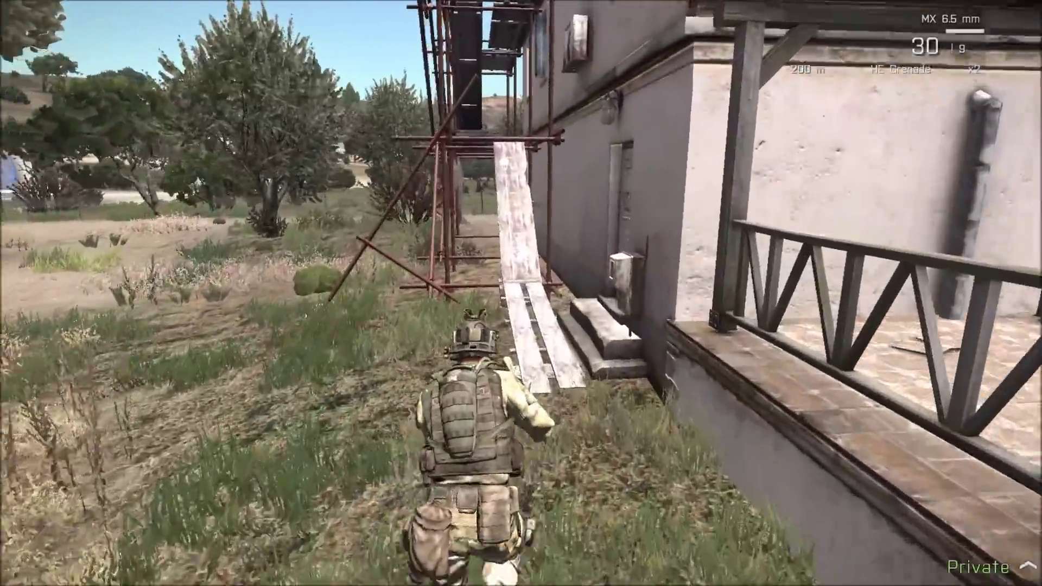
key("w")
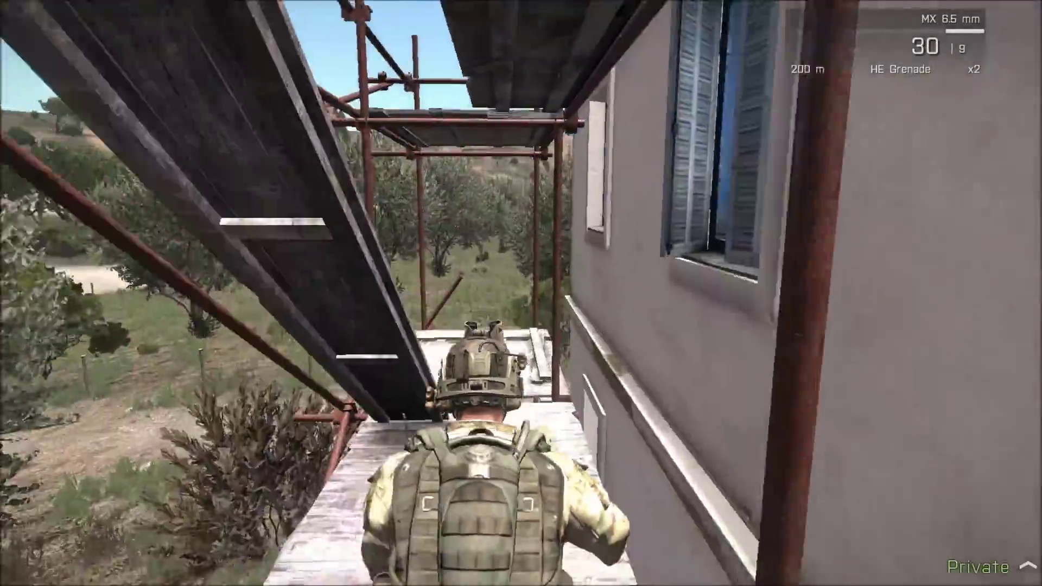
key("w")
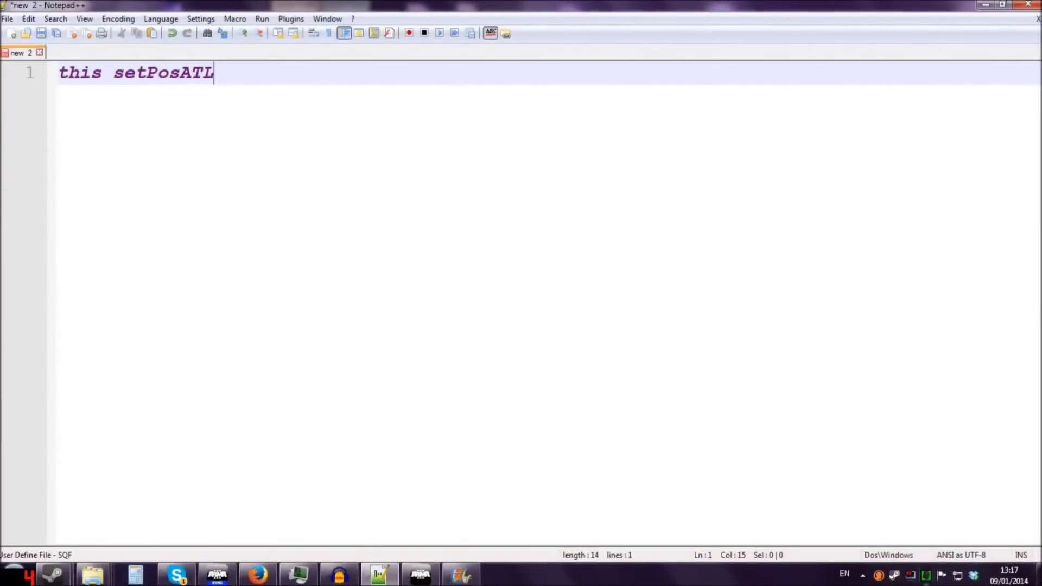
Complete the line 'this setPosATL [3123.88,5978.48,5.81081];' and select it all for copying
type("[3123.88,5978.48,5.81081]")
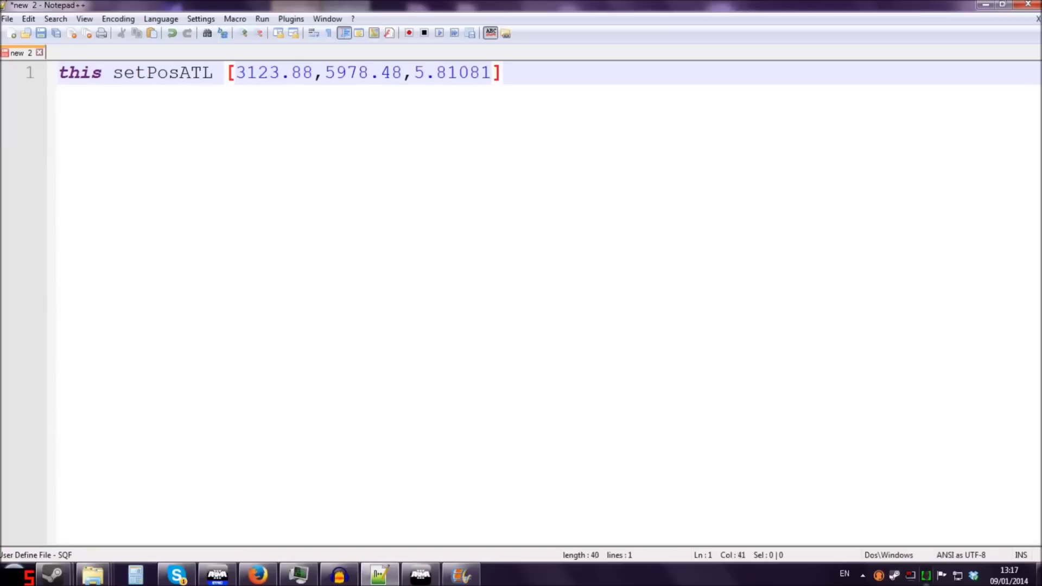
type(";")
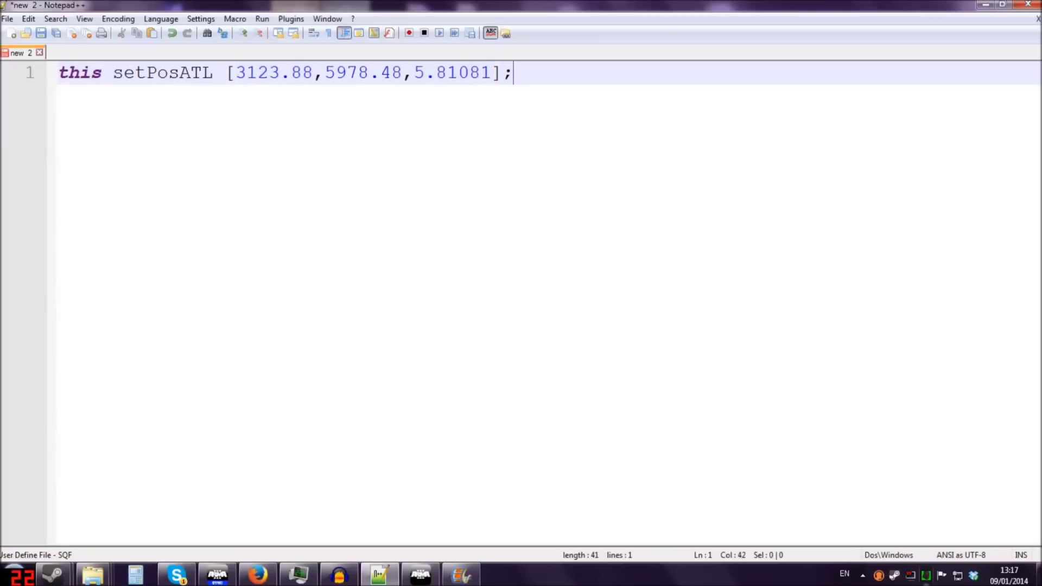
key("ctrl+a")
key("ctrl+c")
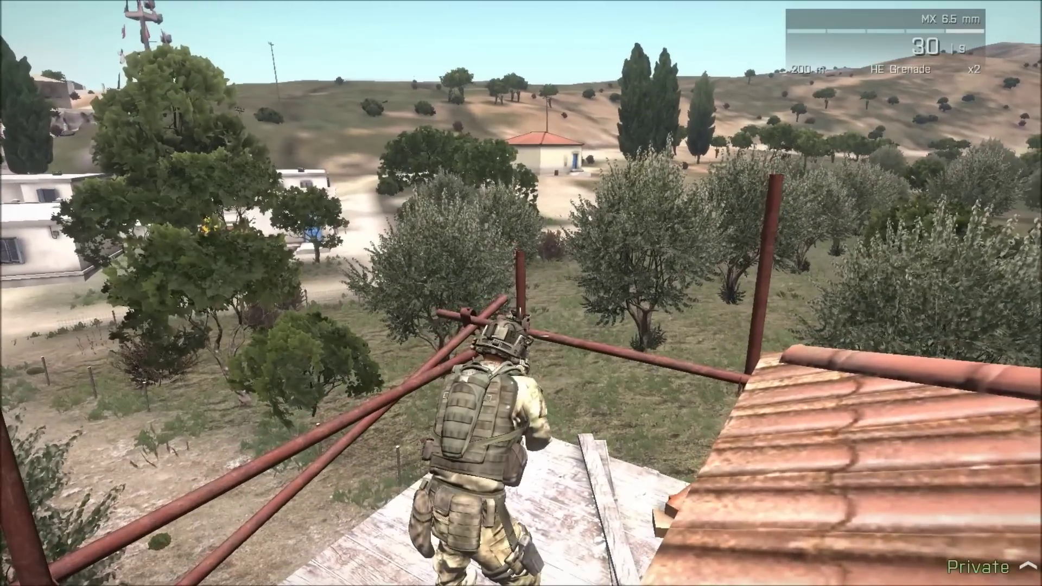
Abort the running preview, return to the mission editor and recenter the map on the house
key("Escape")
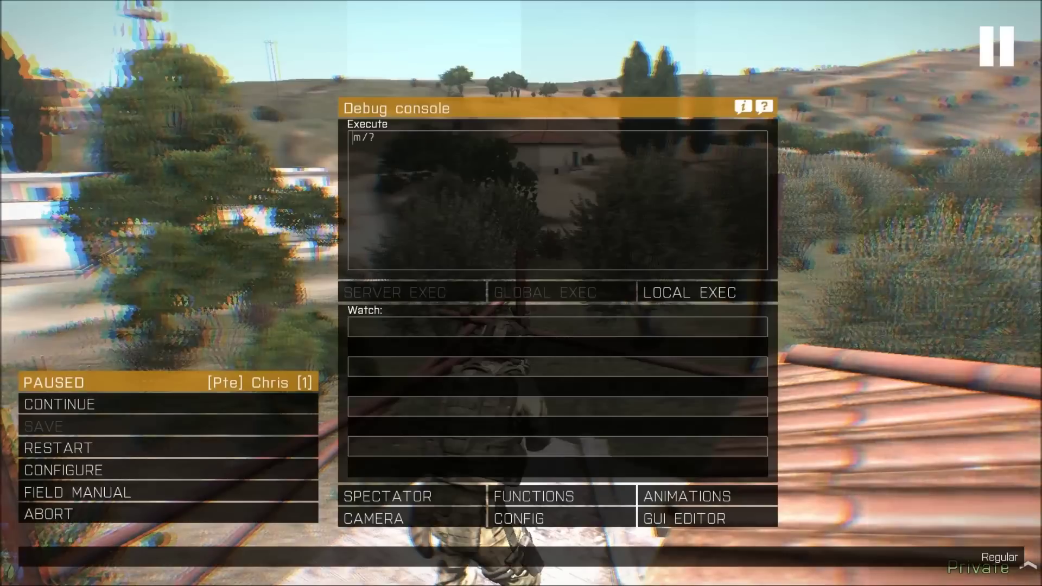
left_click(78, 517)
left_click(405, 278)
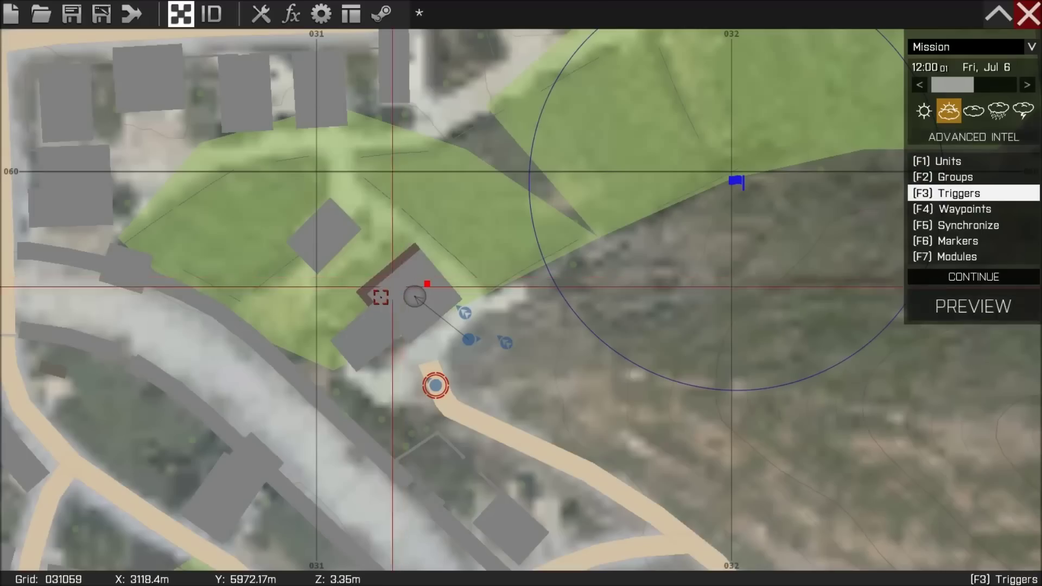
right_click_drag(602, 371, 413, 189)
right_click_drag(310, 207, 489, 256)
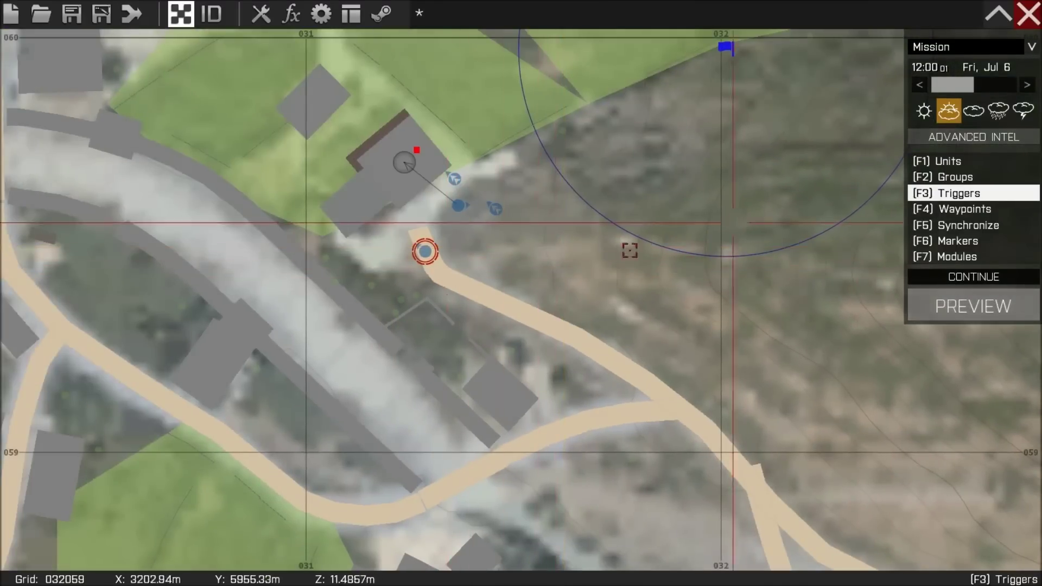
Place a Mk30 HMG .50 (Raised) beside the road with the setPosATL line as its initialization
key("F1")
double_click(505, 298)
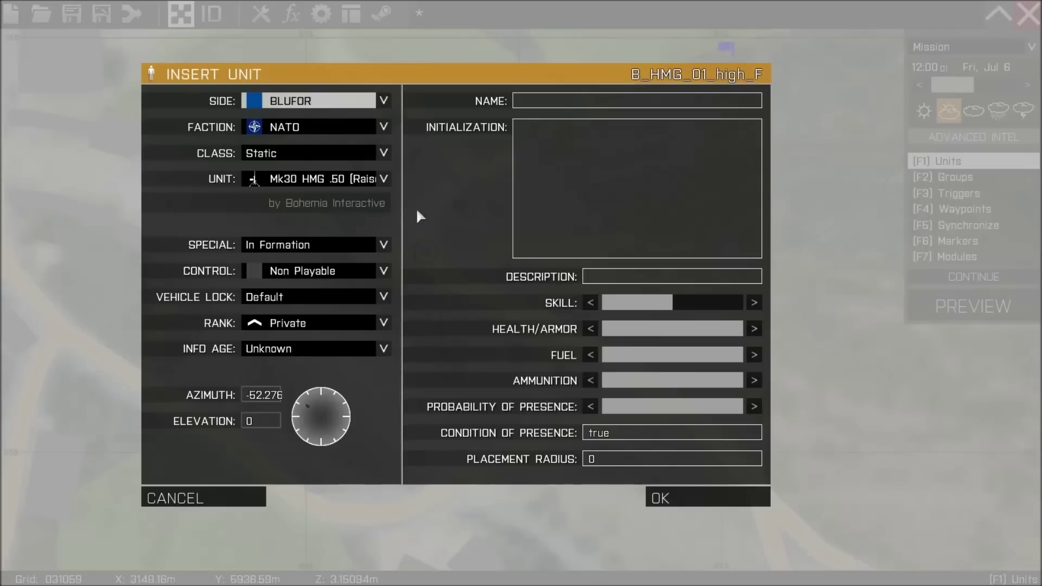
left_click(587, 141)
key("ctrl+v")
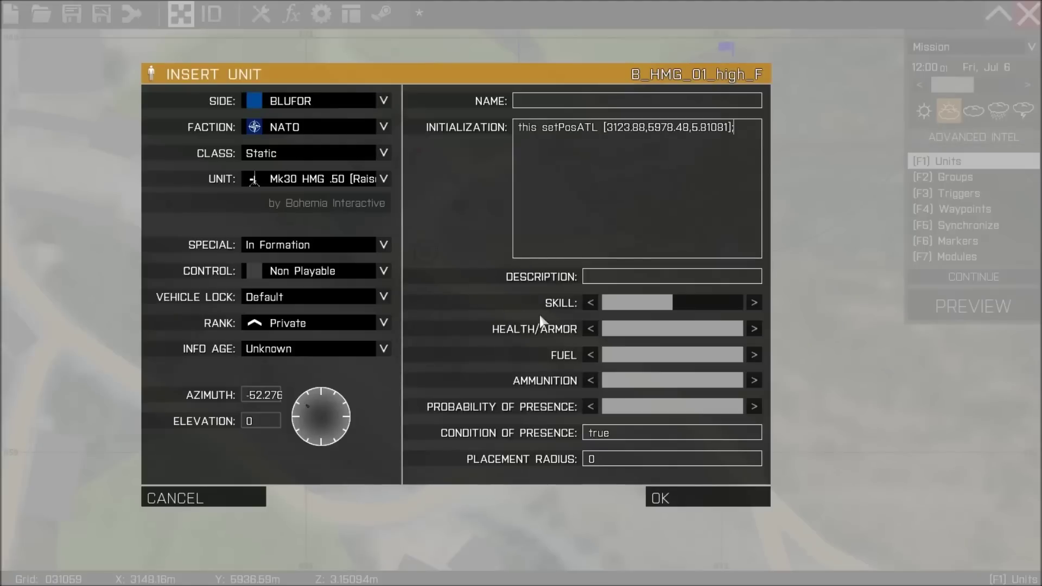
left_click(665, 492)
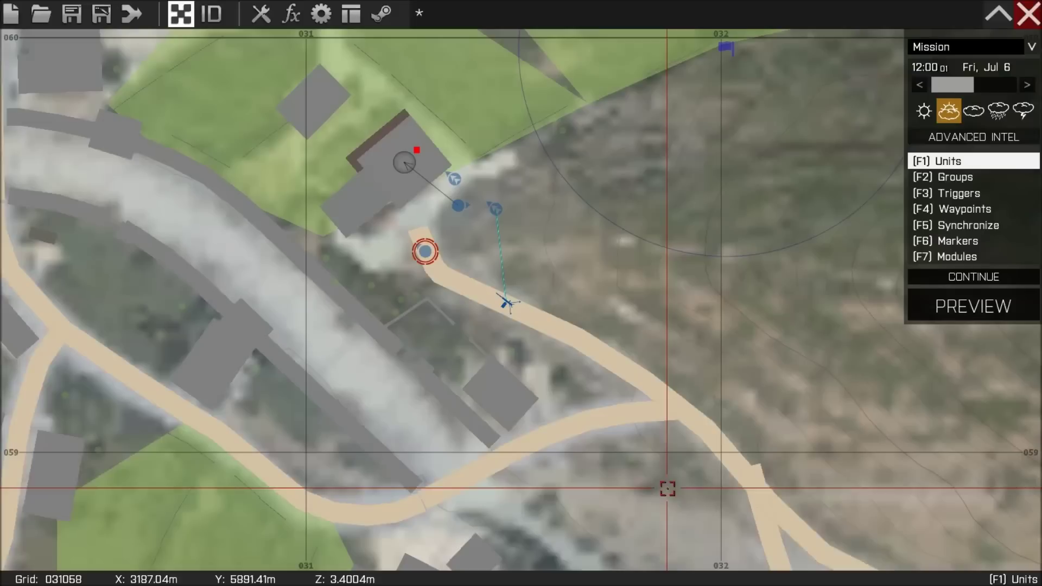
Rotate the HMG to a new heading and launch the mission preview
left_click(955, 177)
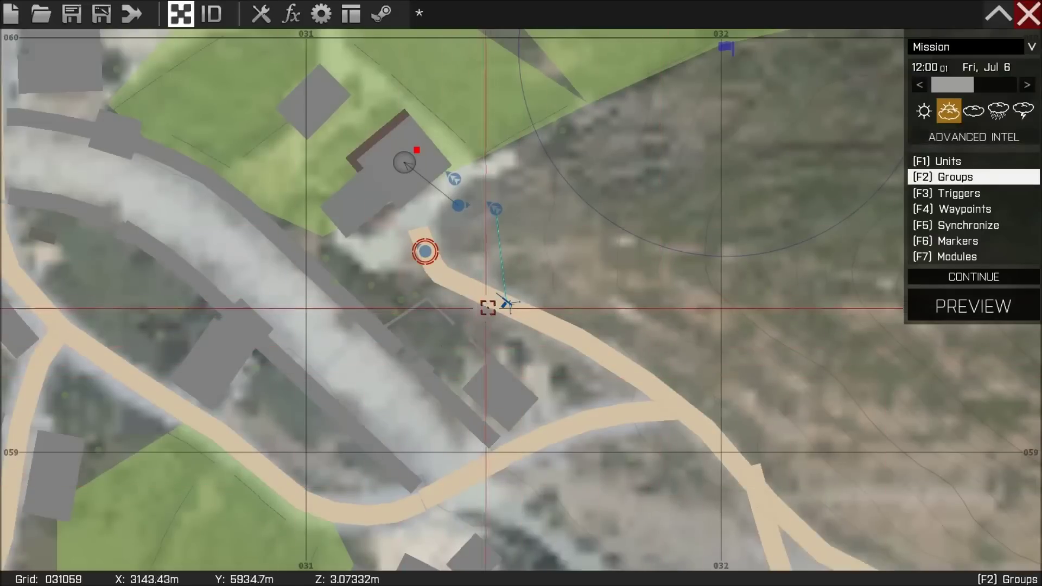
key("F1")
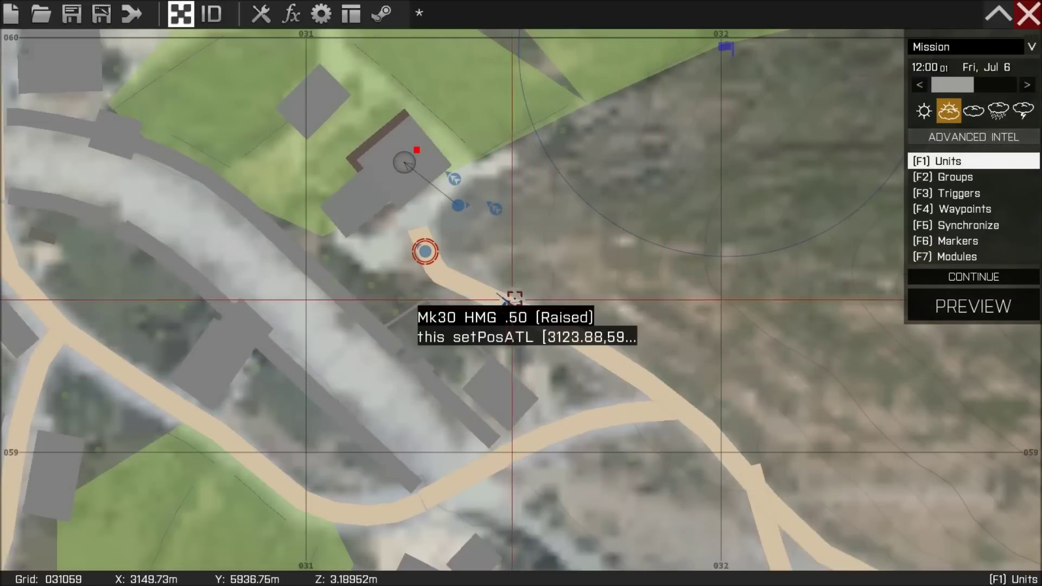
left_click_drag(518, 284, 507, 259, "shift")
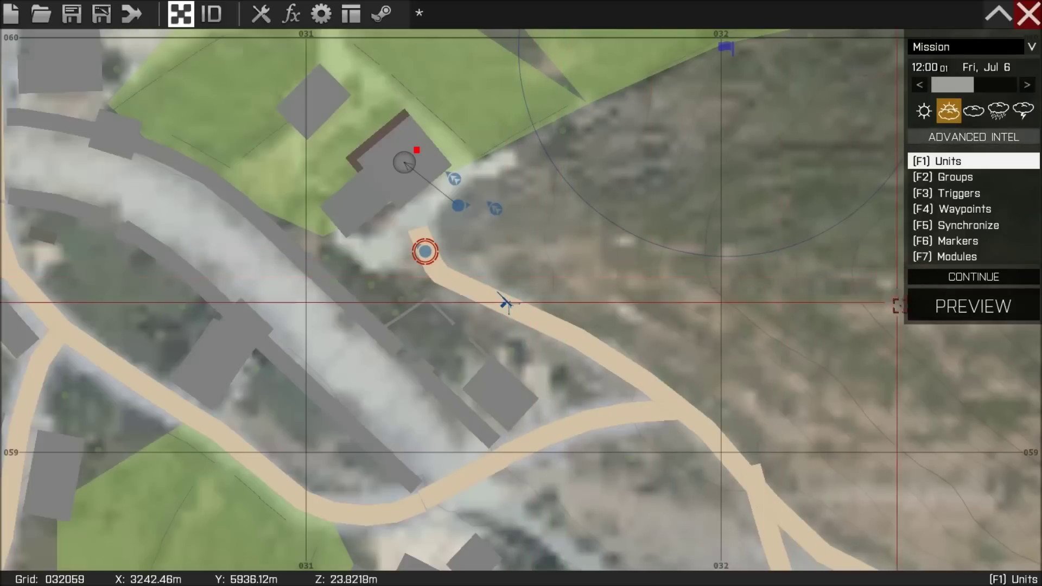
right_click_drag(439, 266, 498, 279)
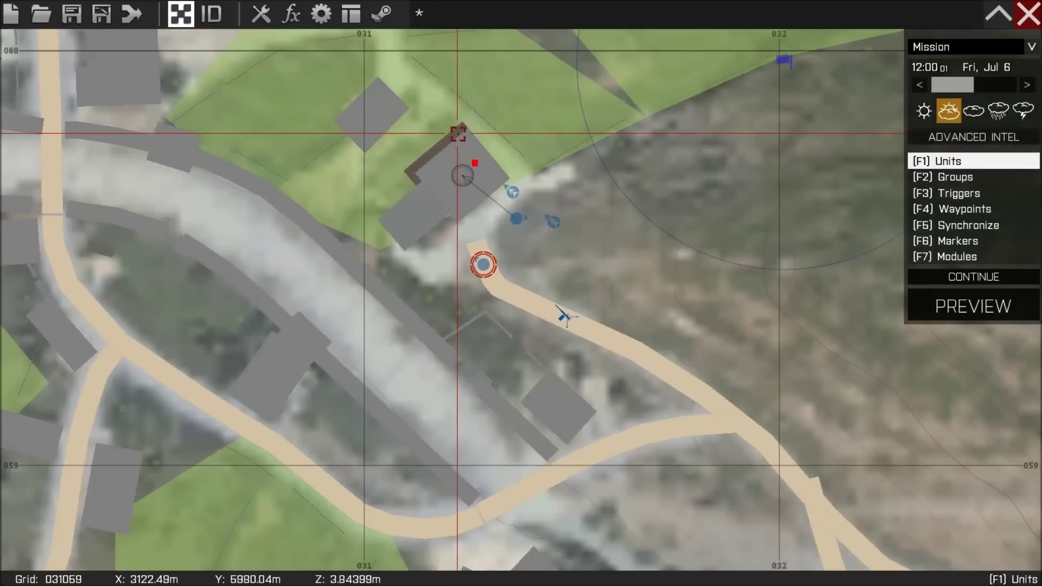
left_click(934, 296)
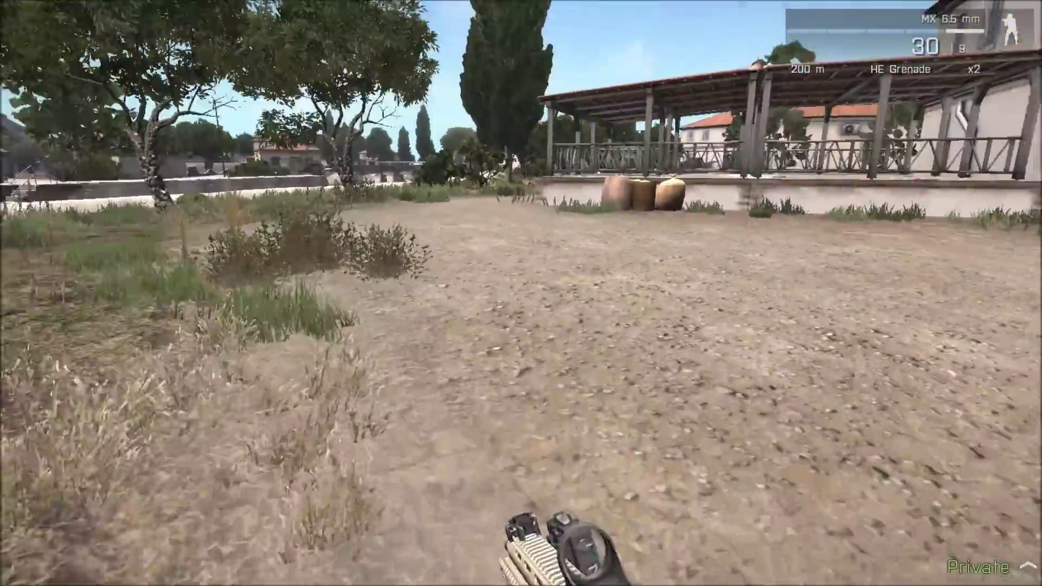
In third person with time sped up, run up the scaffolding ramp and walk past the HMG gunner
key("KP_Enter")
key("equal")
key("equal")
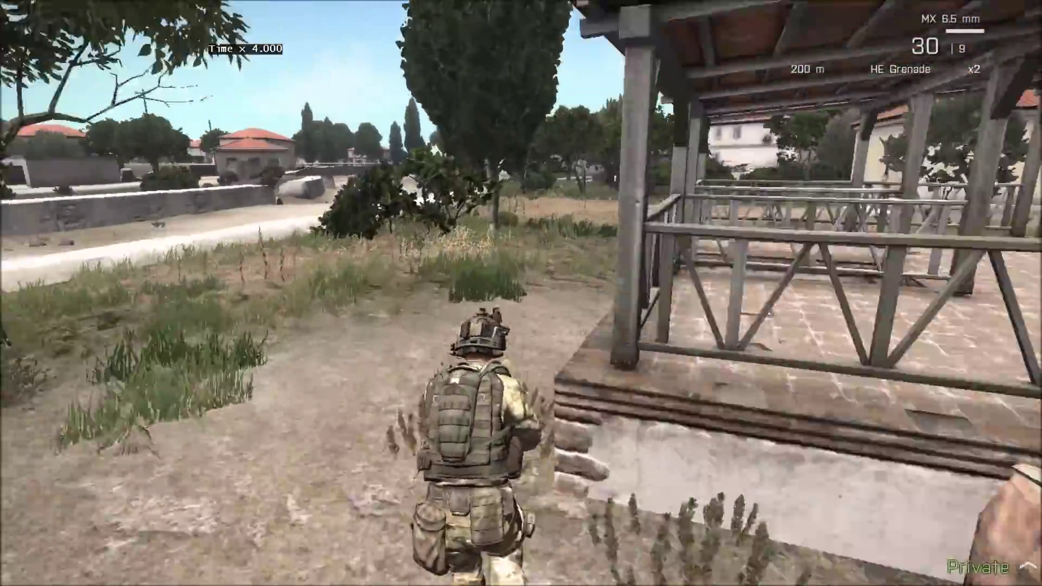
key("w")
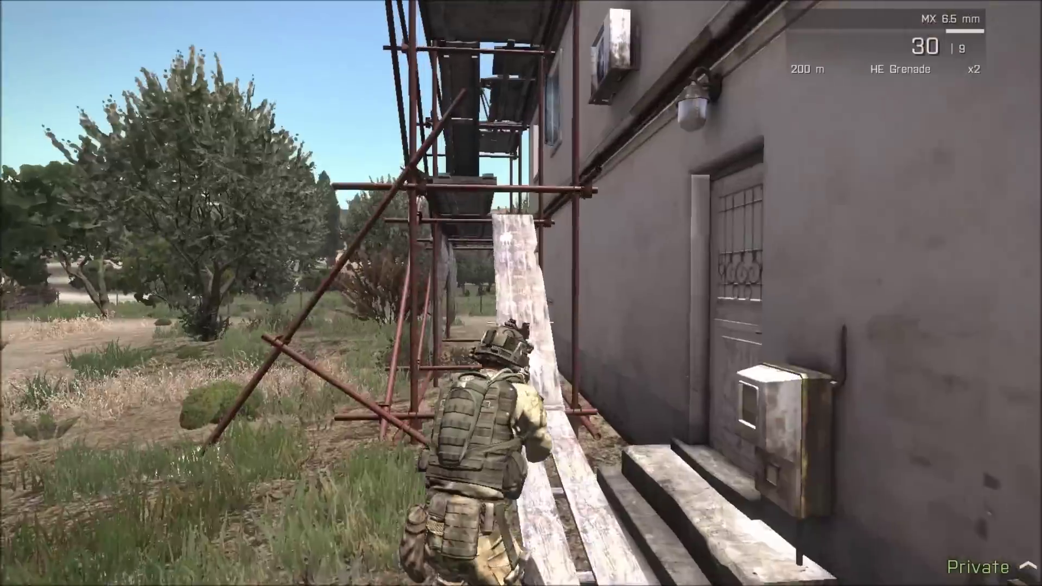
key("w")
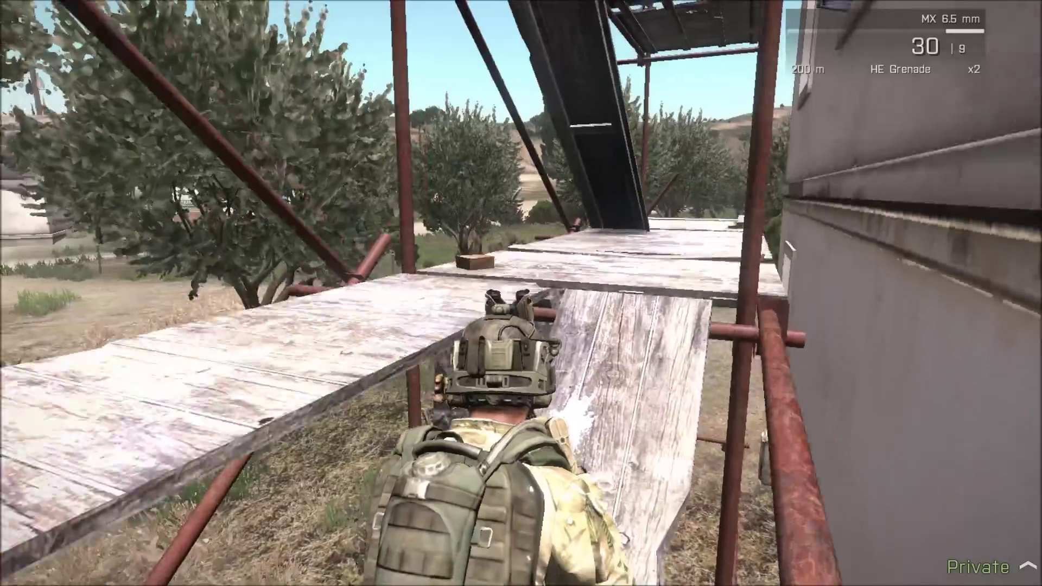
key("w")
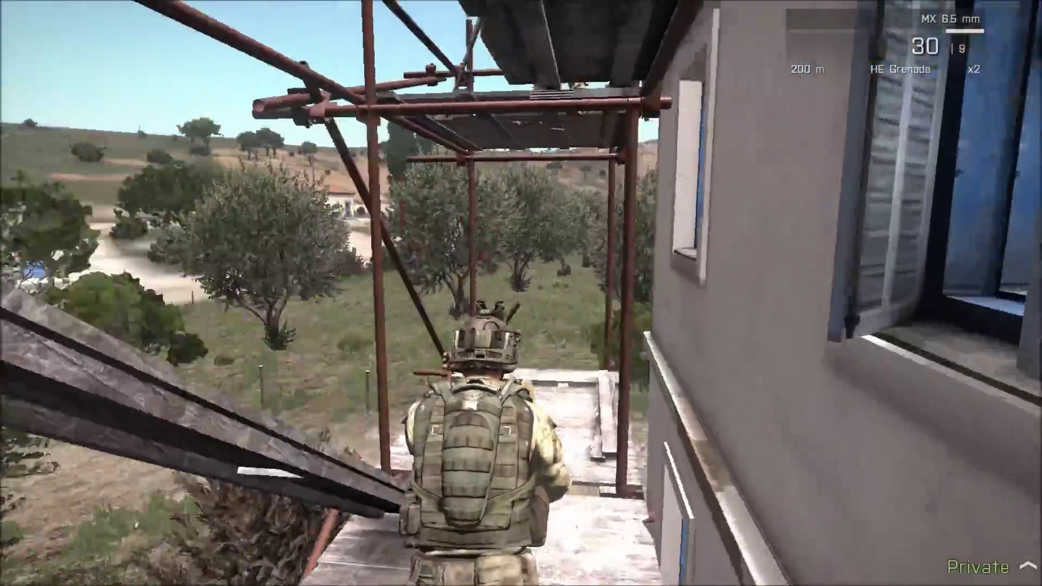
key("w")
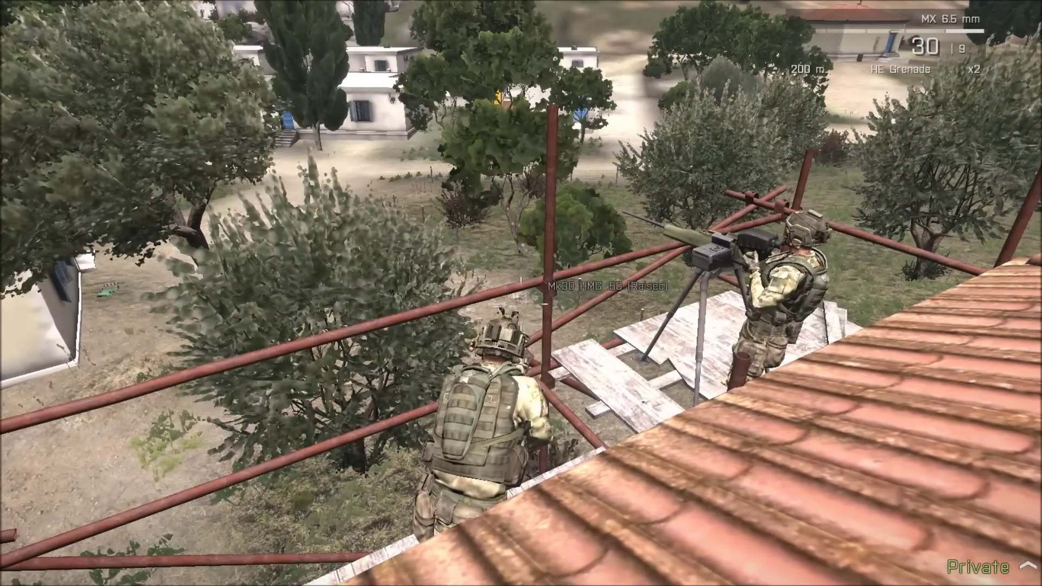
key("w")
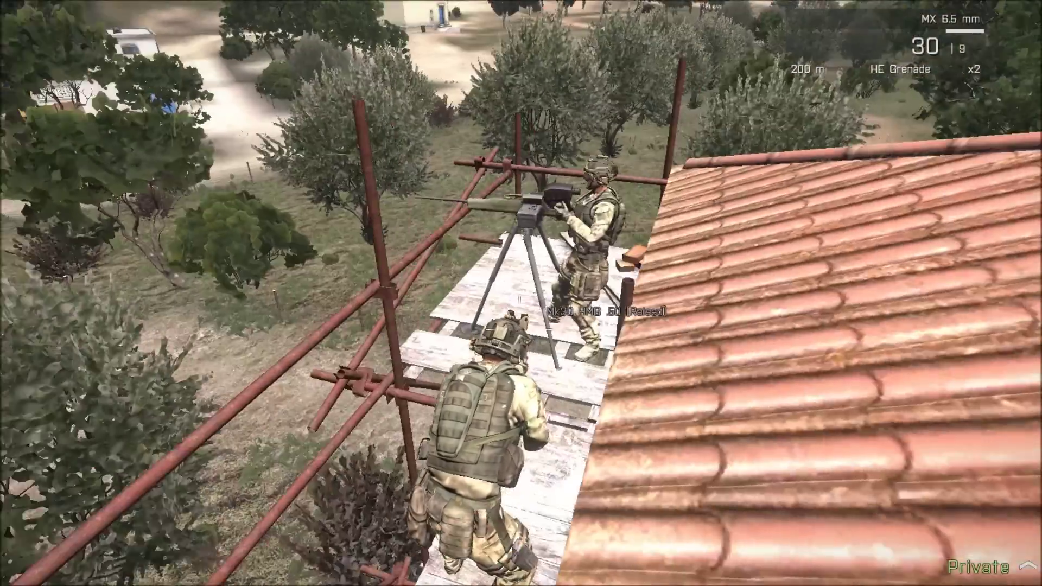
key("w")
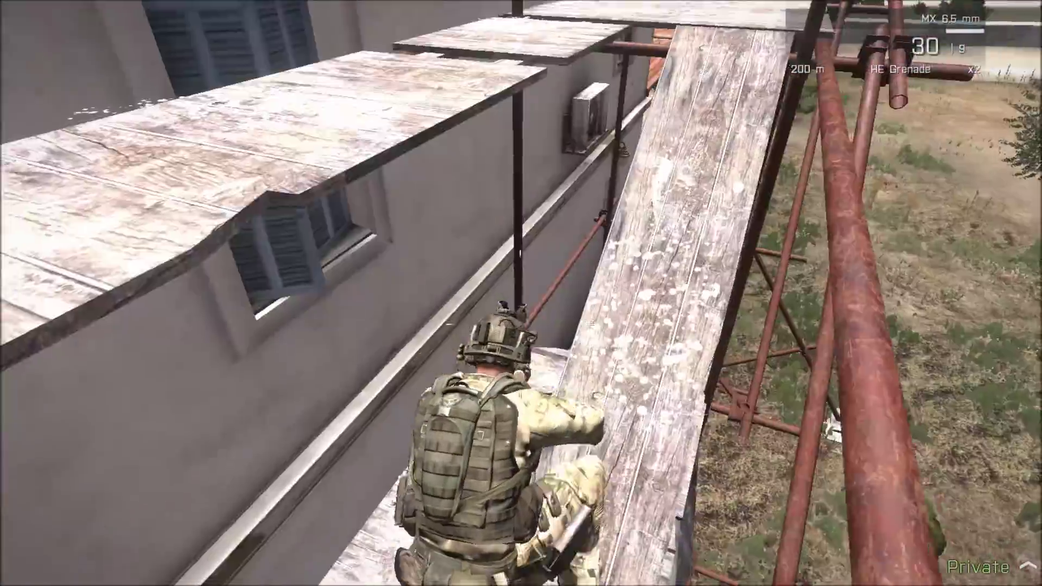
key("w")
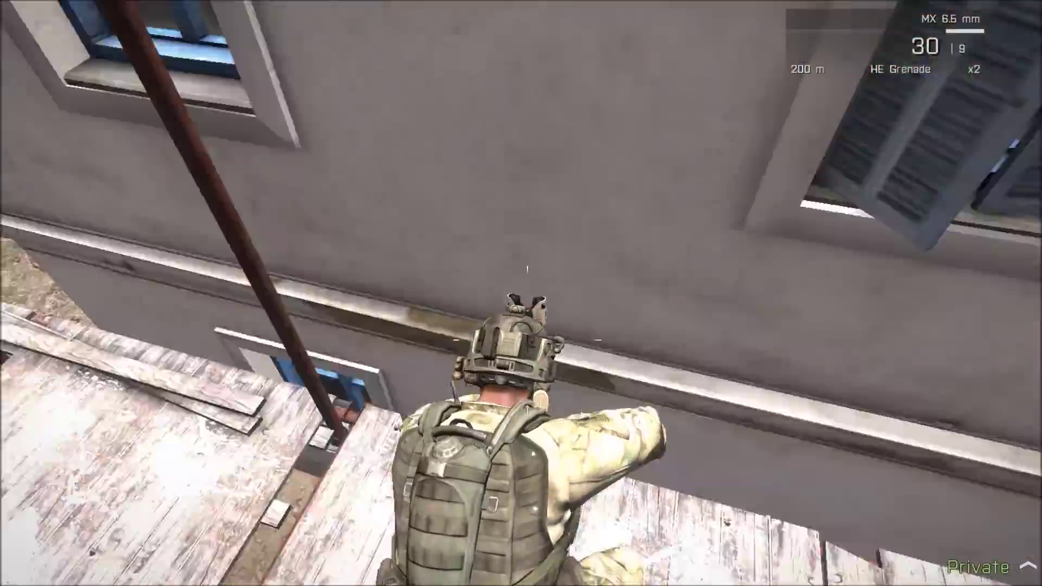
key("w")
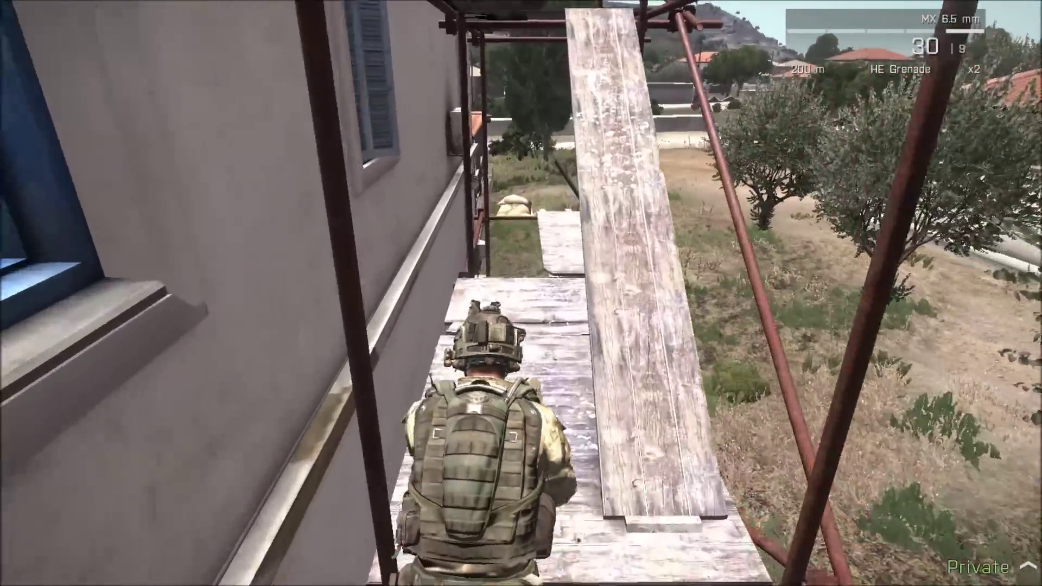
key("w")
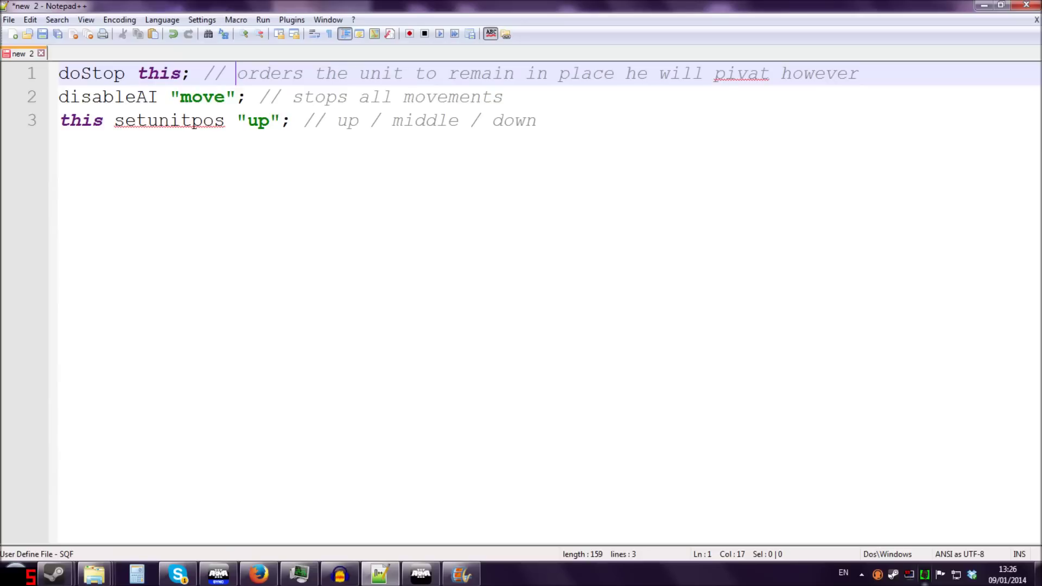
Insert 'this ' before disableAI on line 2 so it reads this disableAI "move";
left_click(54, 99)
type("this")
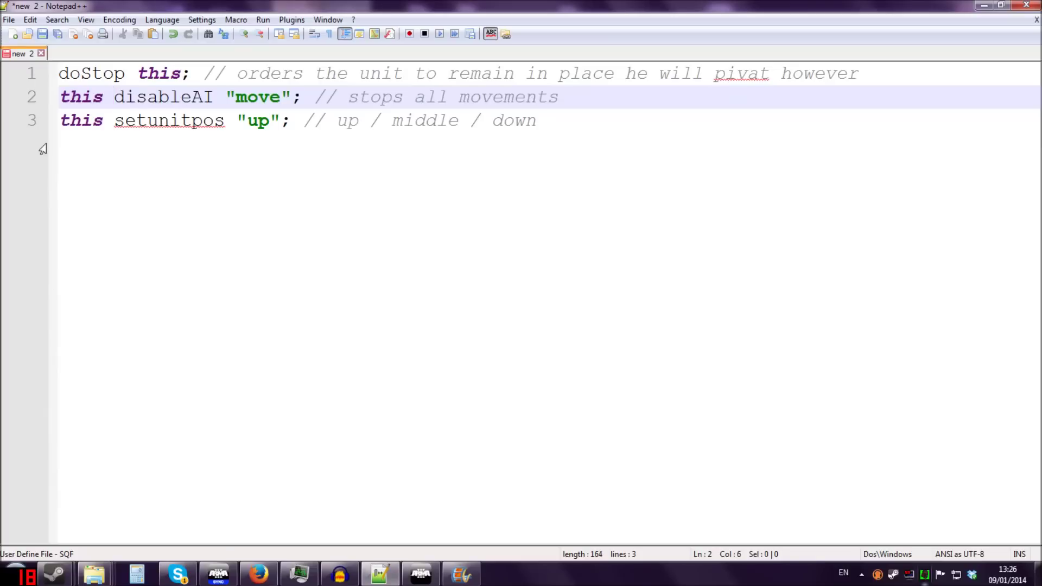